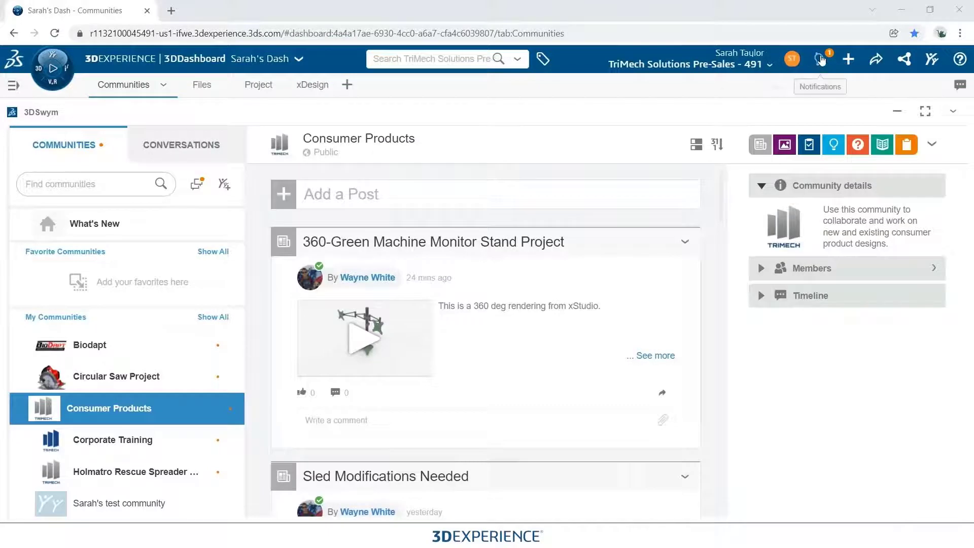
- Open the Sled Modifications Needed mention from the notifications
click(821, 59)
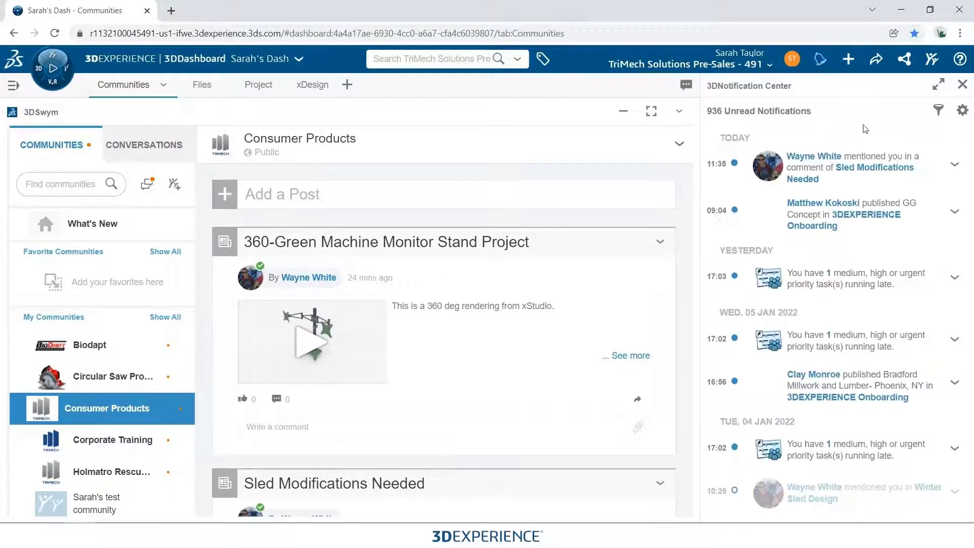
click(877, 168)
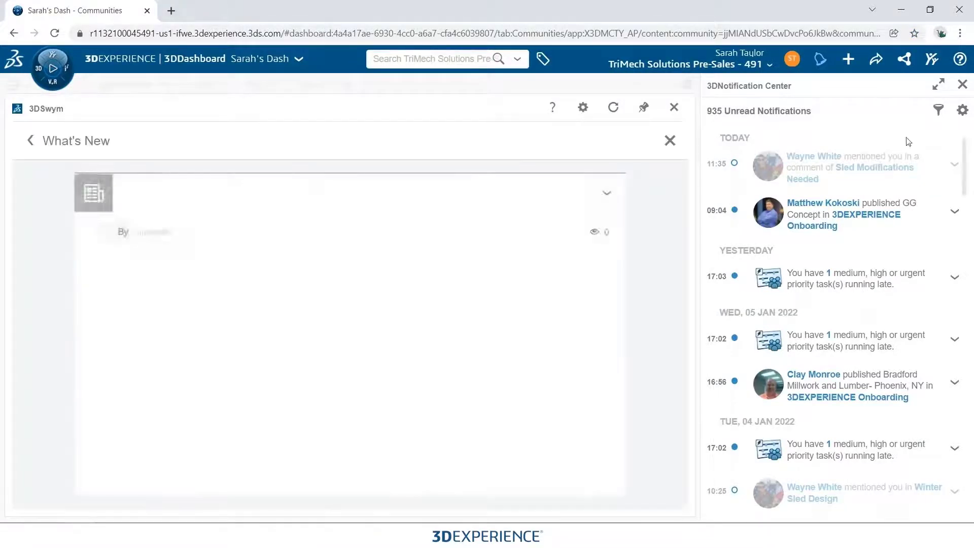
click(963, 85)
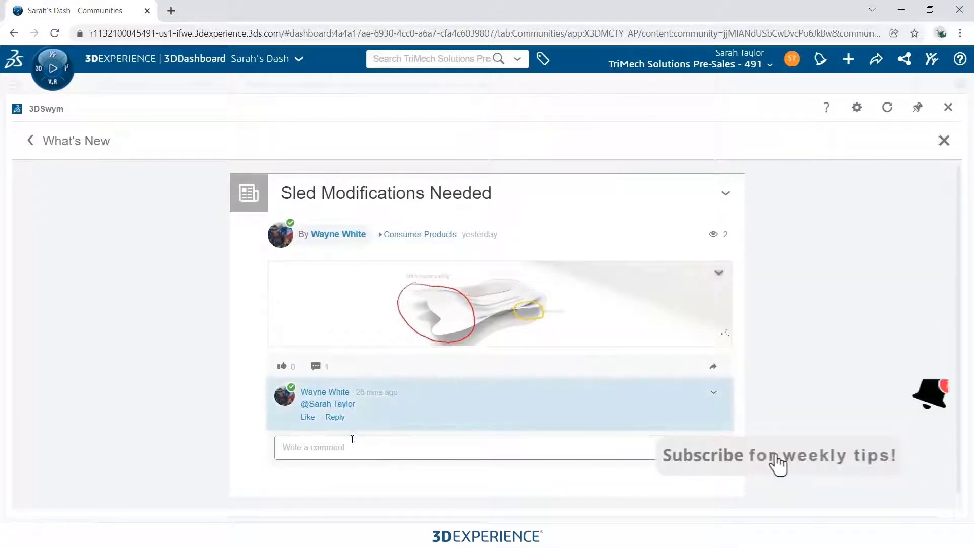
- Like the mention and post the reply "I'm on it!", returning to the Consumer Products feed
click(308, 417)
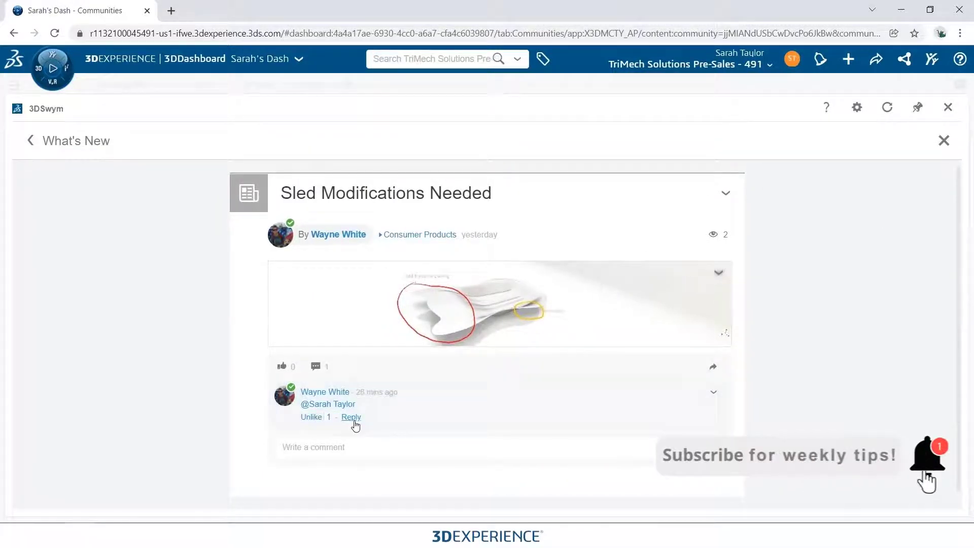
click(352, 417)
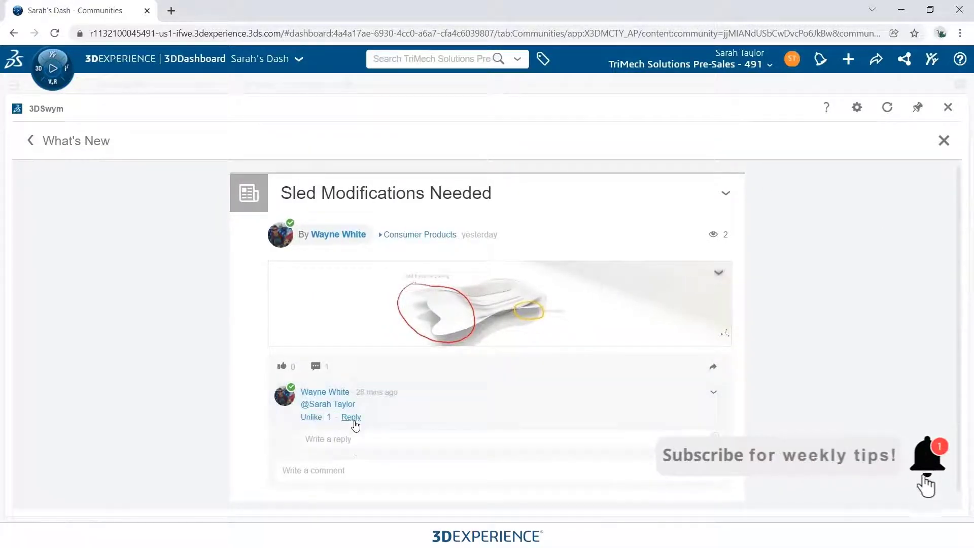
click(443, 332)
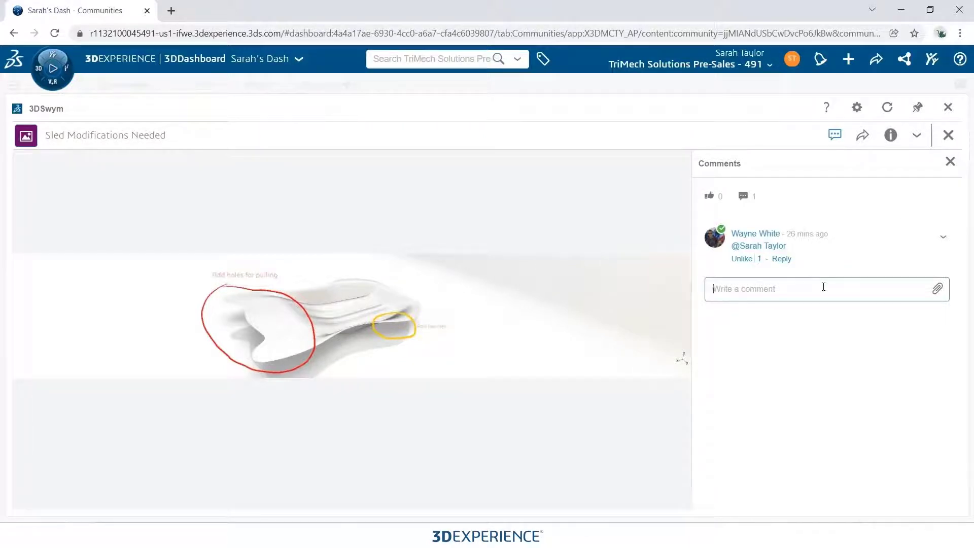
text(I'm on it!)
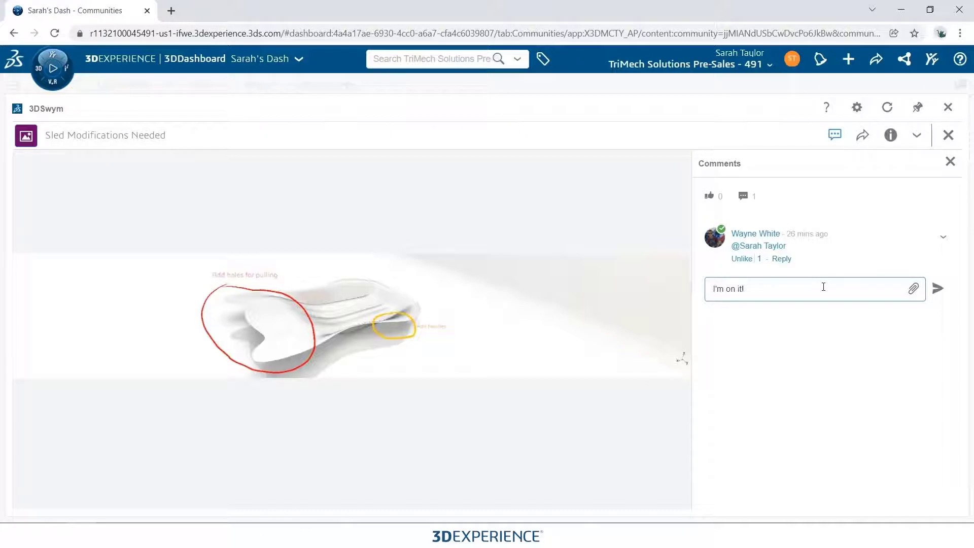
key(Return)
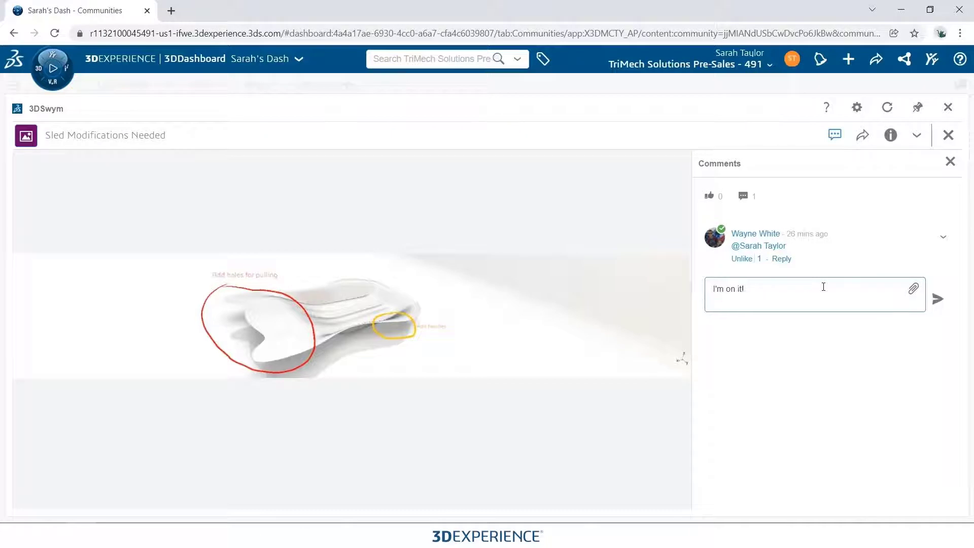
click(944, 303)
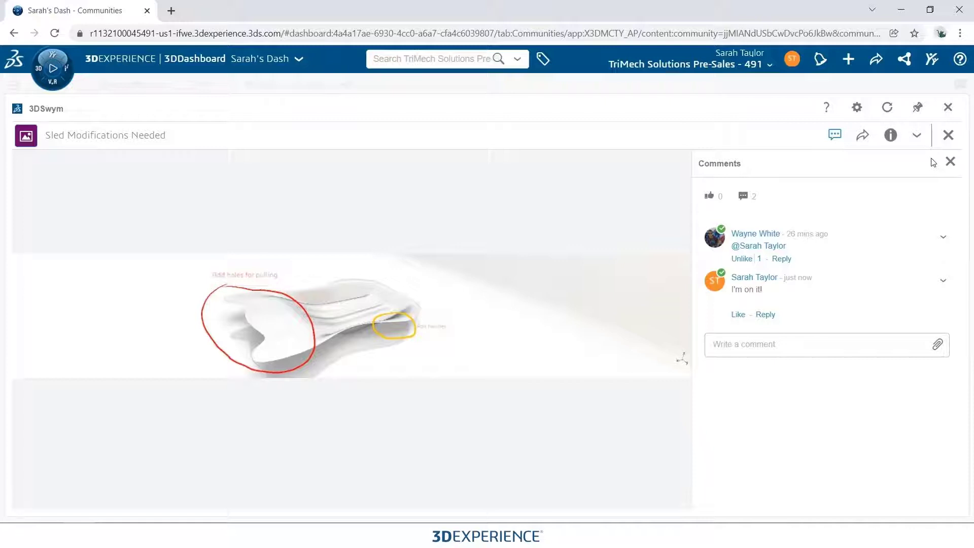
click(948, 108)
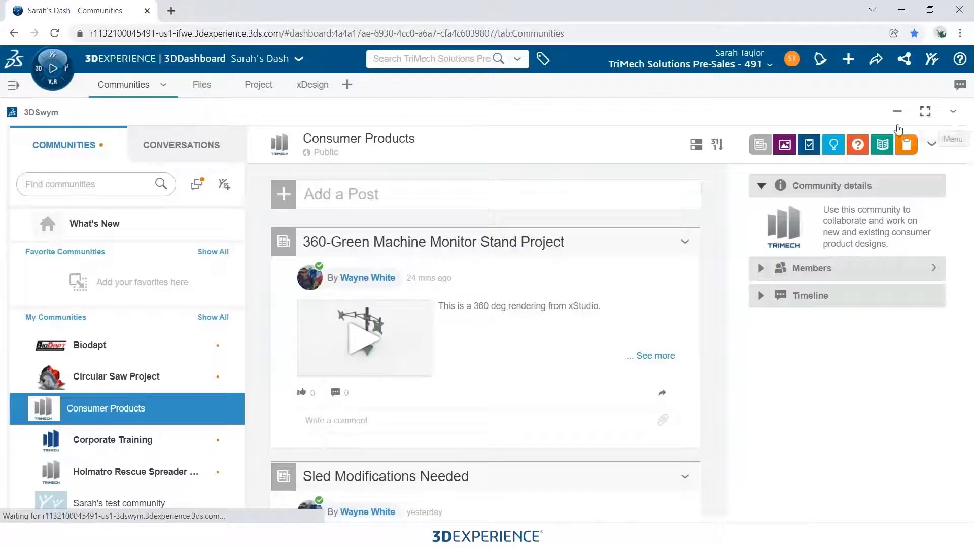
- Lock WinterSled inside the Sled Prototype bookmark of January 2022 Project
click(310, 86)
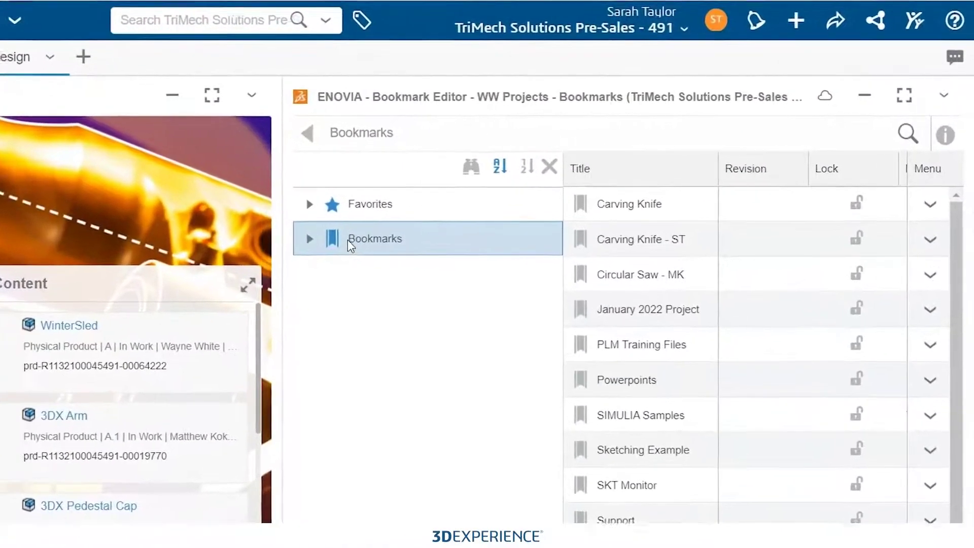
click(306, 239)
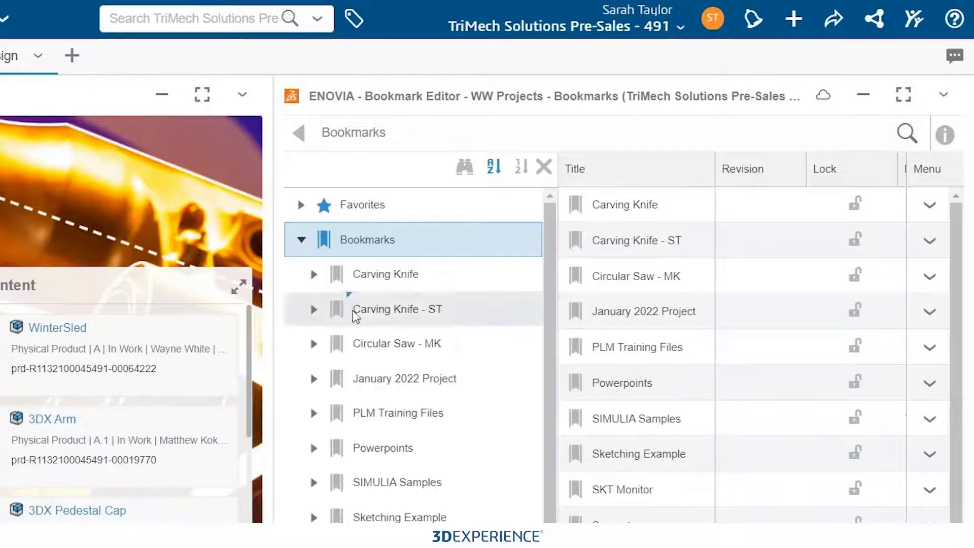
click(395, 386)
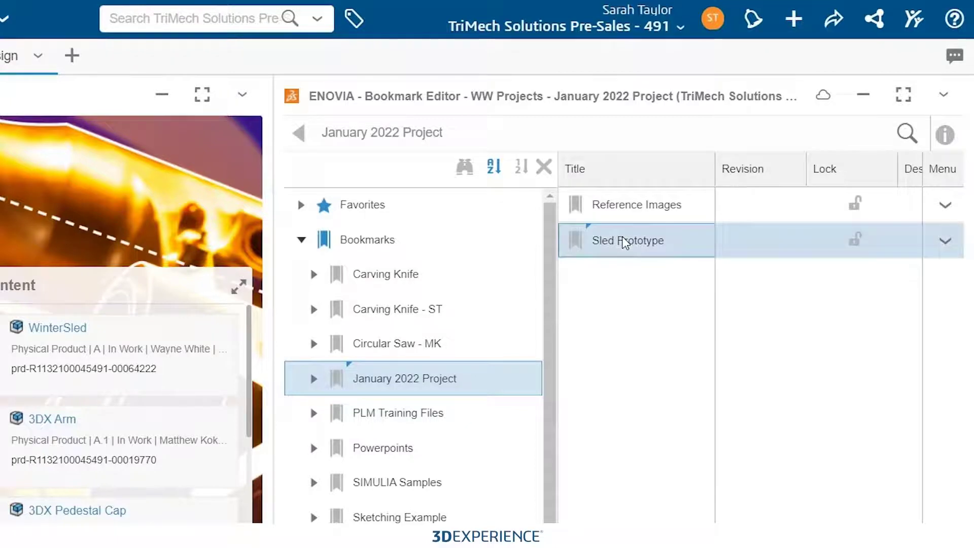
double_click(640, 252)
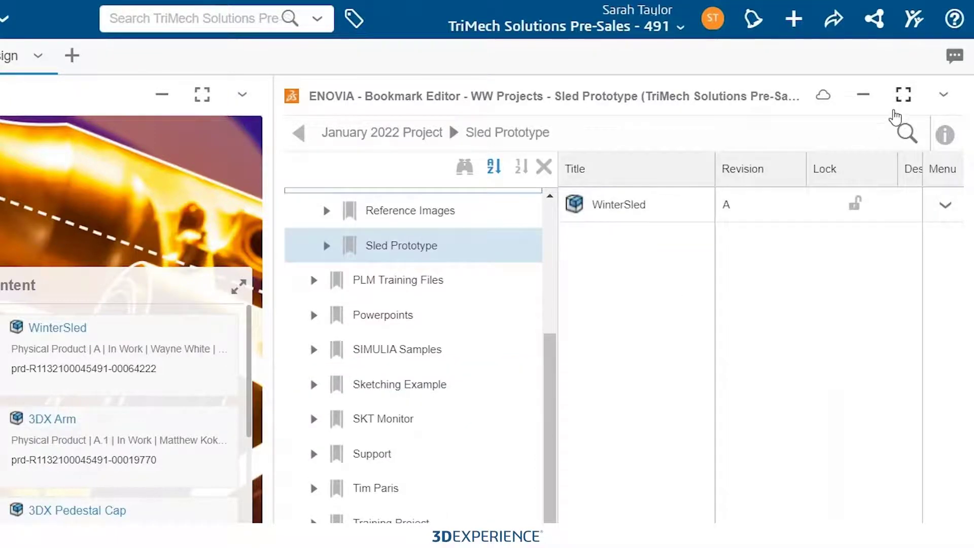
click(902, 97)
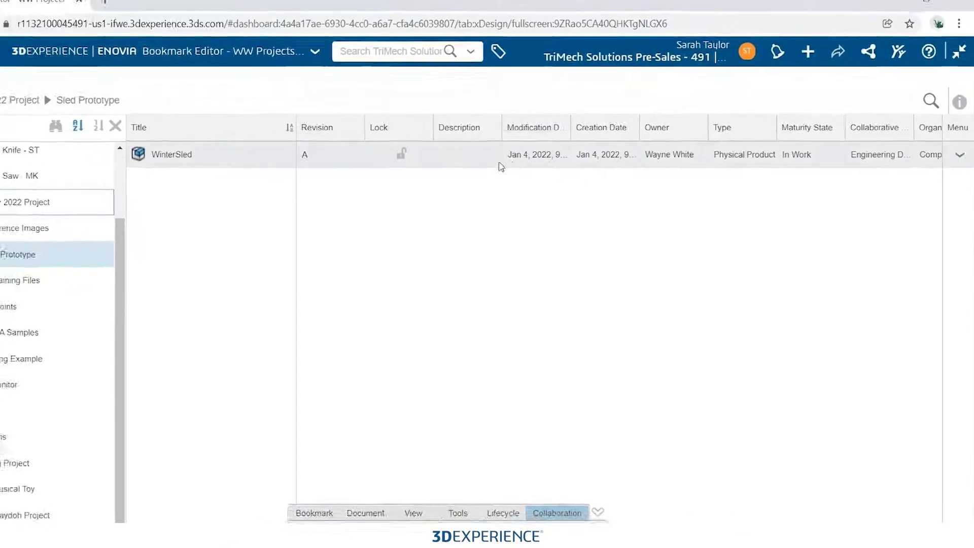
click(201, 157)
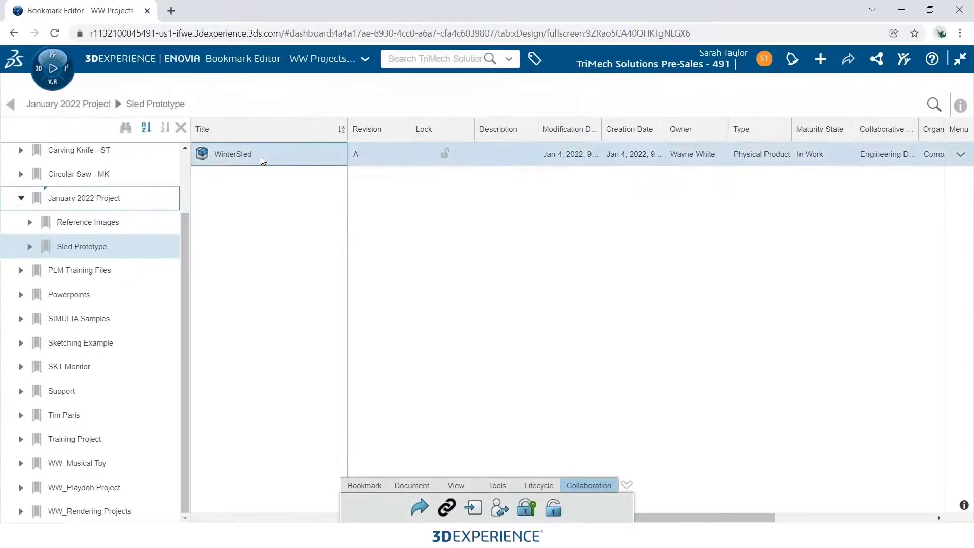
click(526, 508)
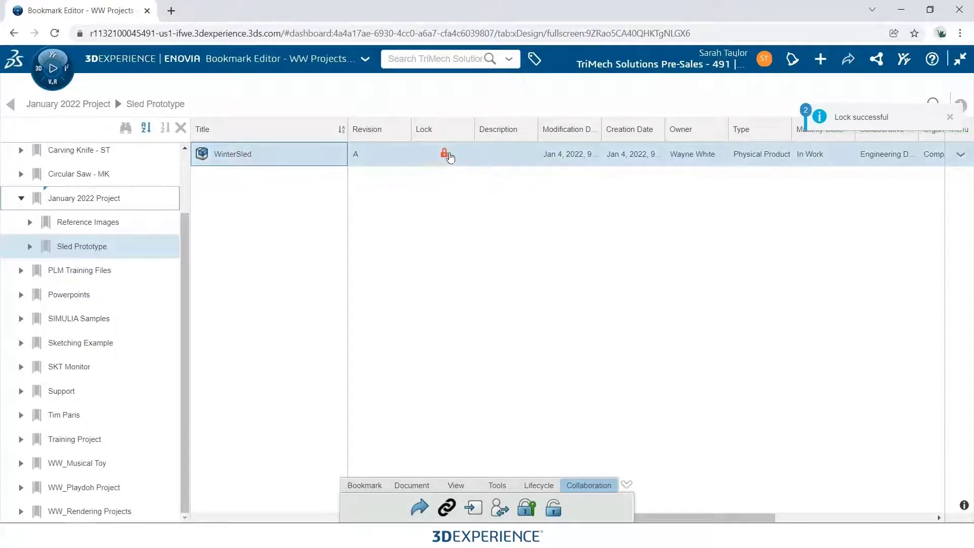
- Open WinterSled in the xDesign editor at full screen
click(959, 60)
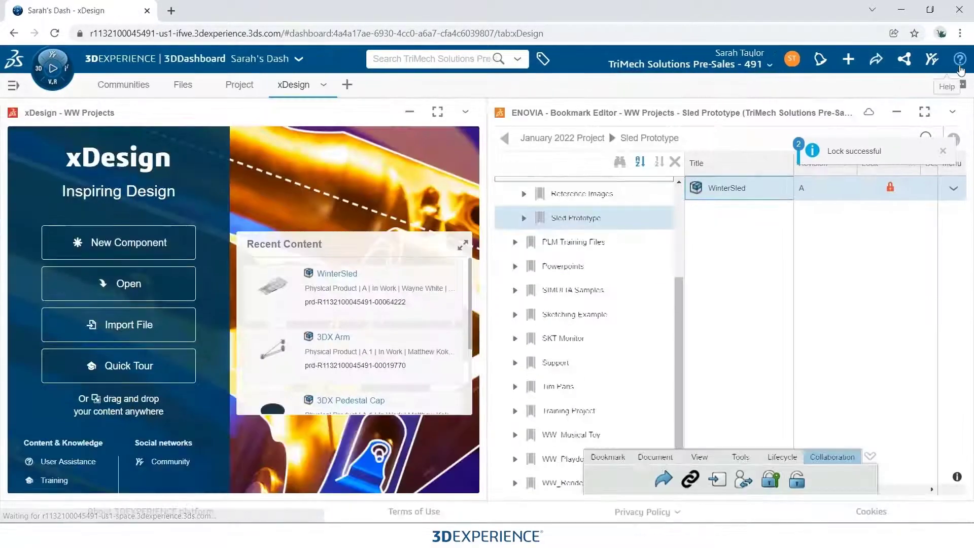
drag(730, 194, 349, 197)
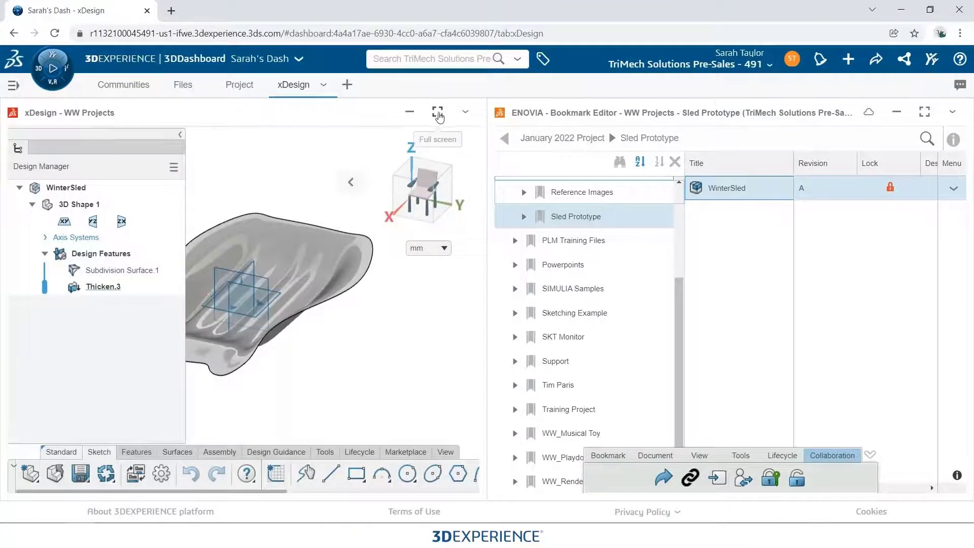
click(437, 112)
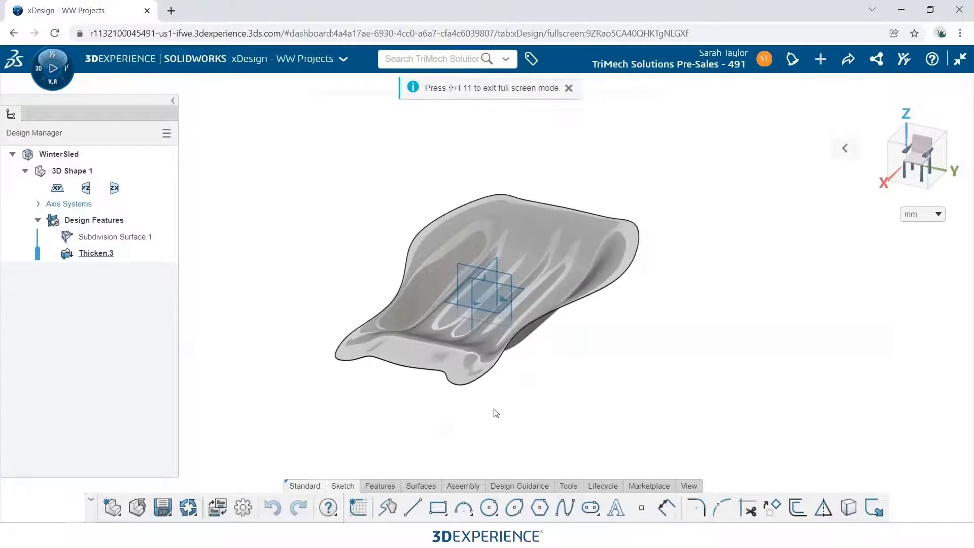
middle_drag(495, 412, 465, 424)
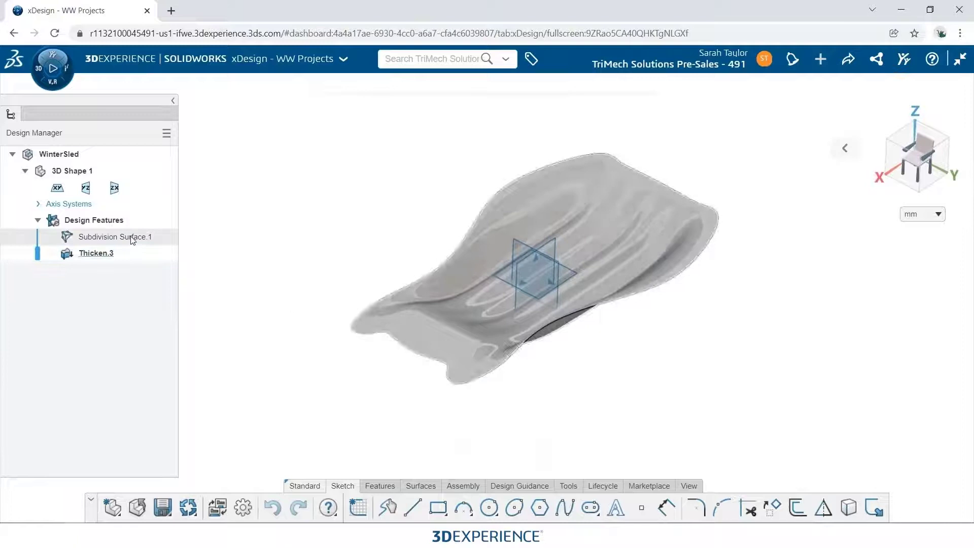
- Inspect the Thicken.3 feature and cancel the edit without changes
click(83, 260)
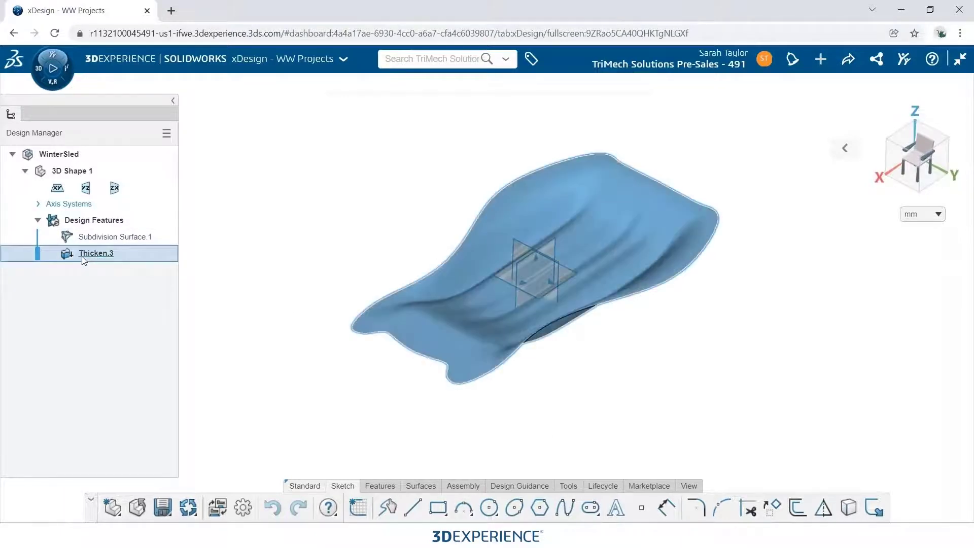
click(111, 206)
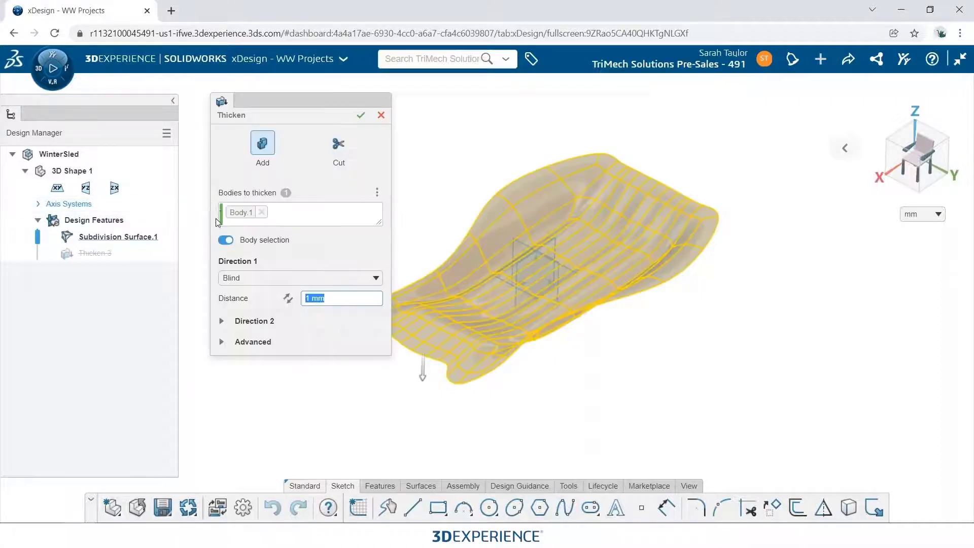
click(380, 115)
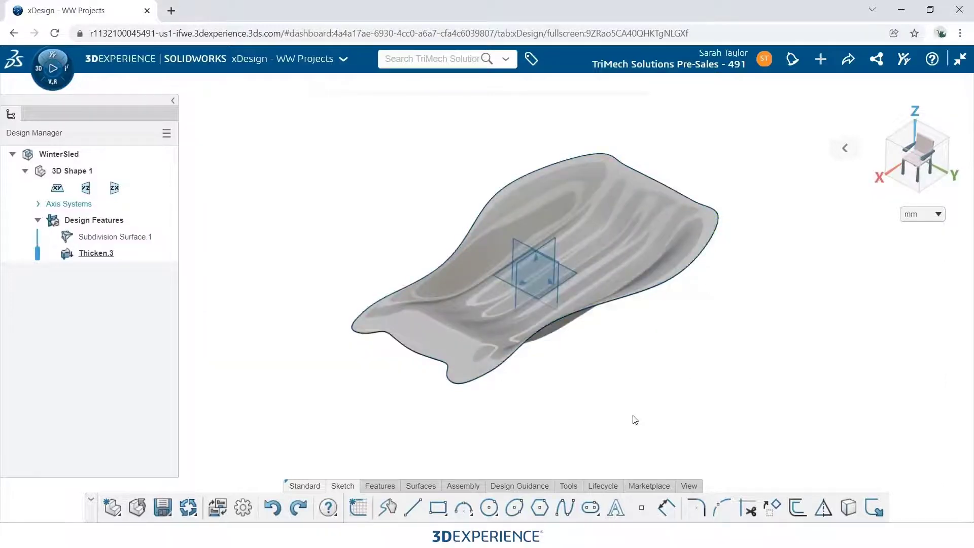
middle_drag(500, 428, 444, 375)
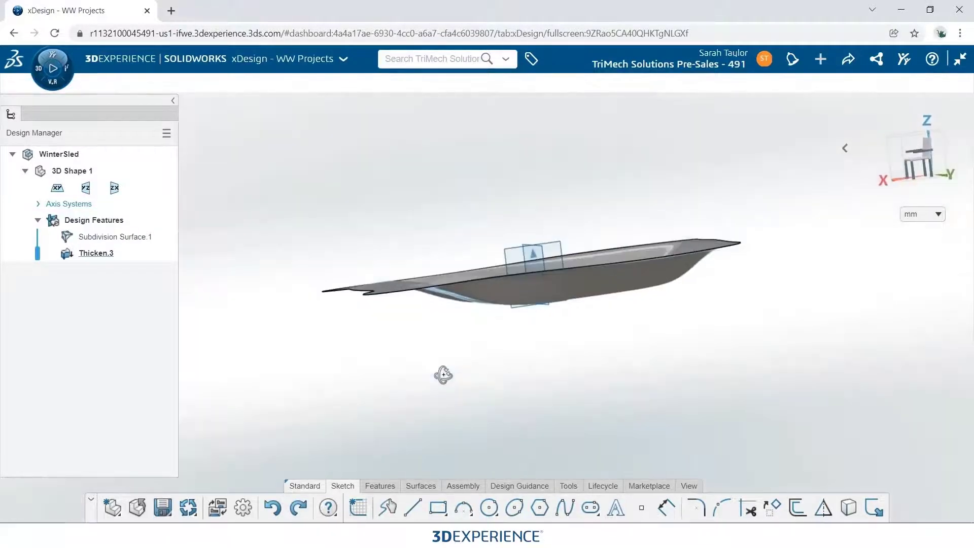
- Start a sketch on the sled plane and switch the units to inches
click(517, 253)
click(545, 202)
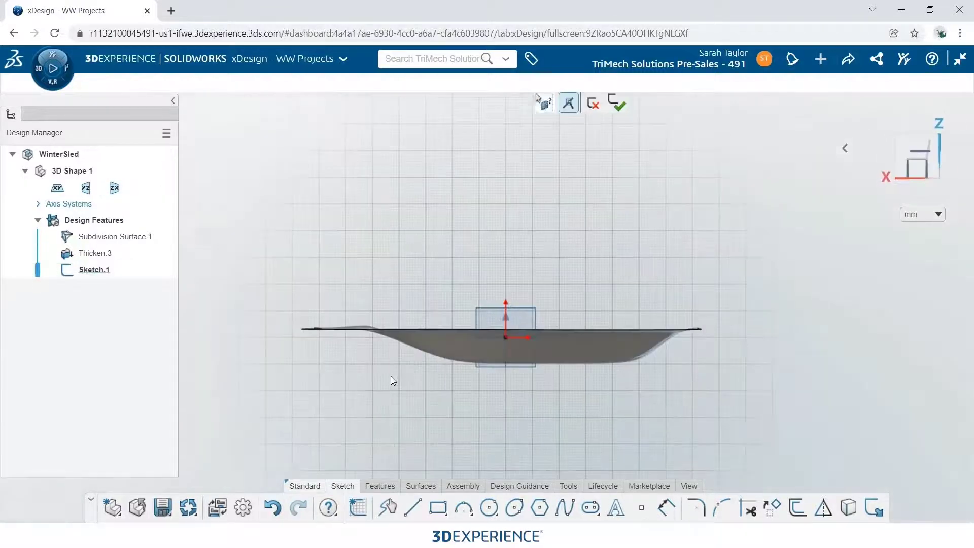
scroll(398, 362, up, 4)
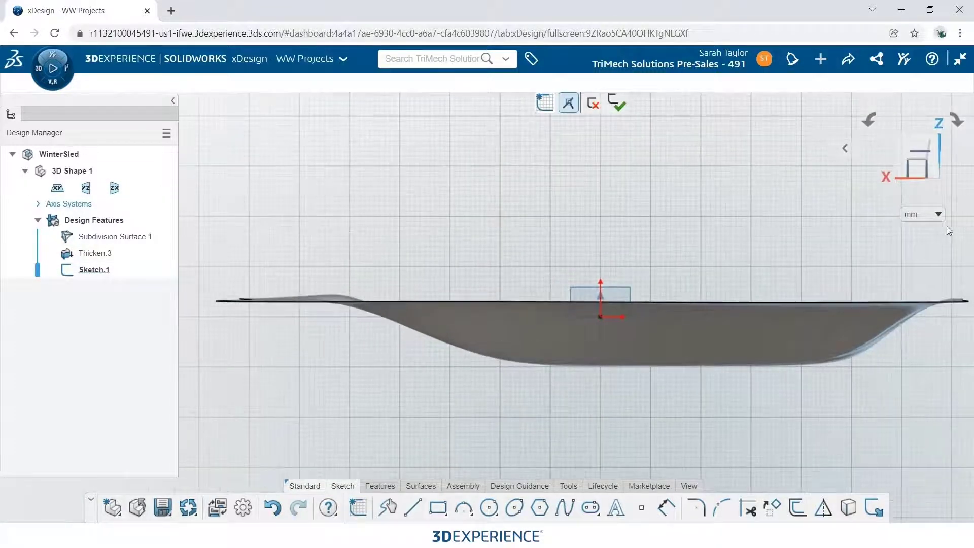
click(922, 214)
click(911, 274)
- Sketch a slot 5 in long and 1 in wide
click(590, 507)
scroll(430, 320, up, 2)
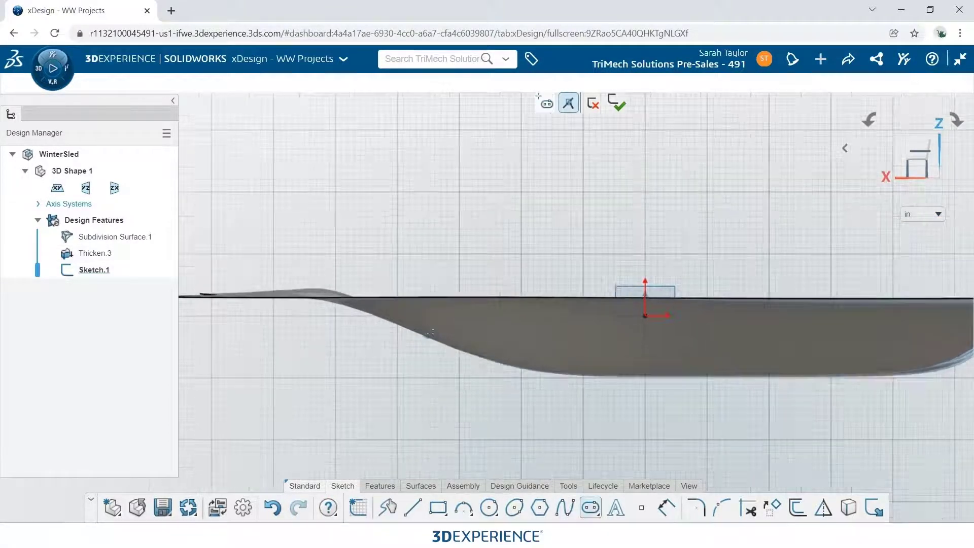
click(407, 305)
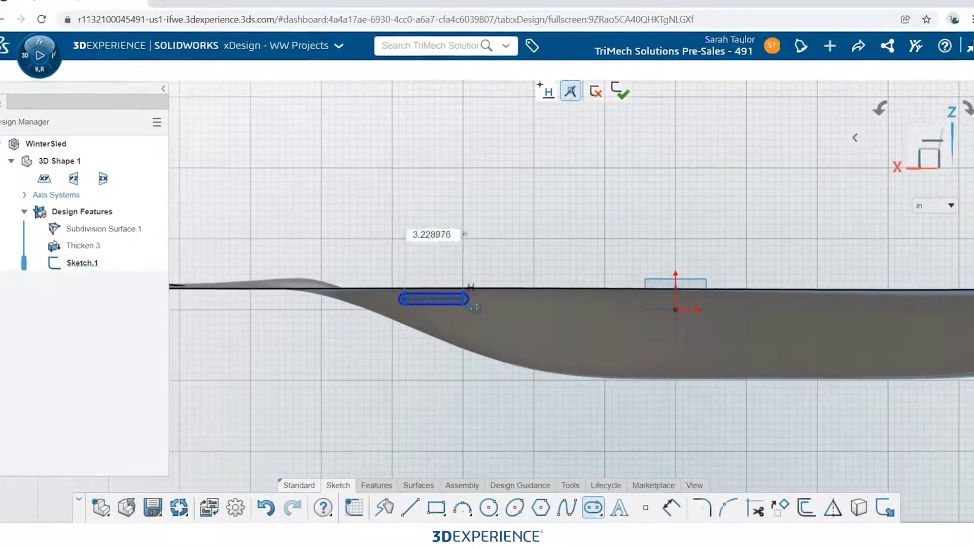
click(469, 304)
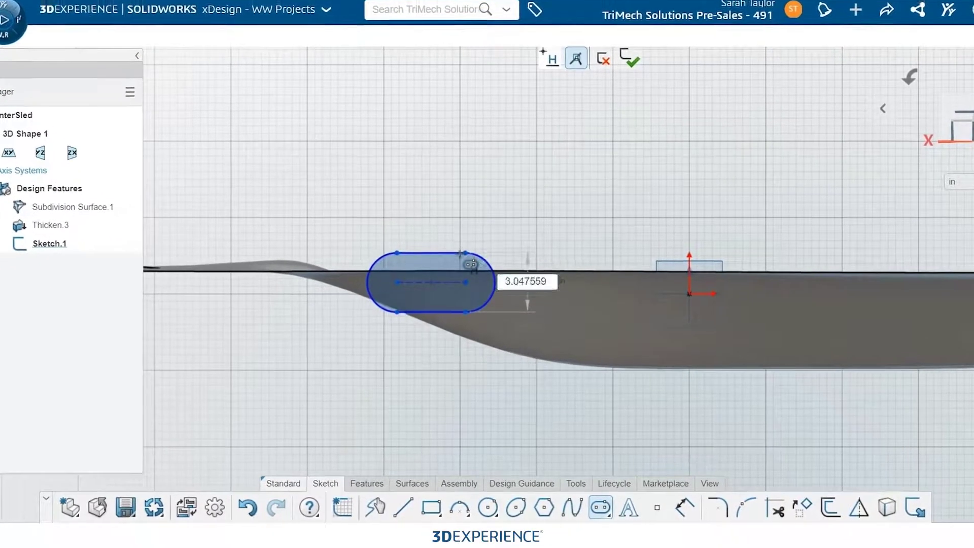
click(459, 252)
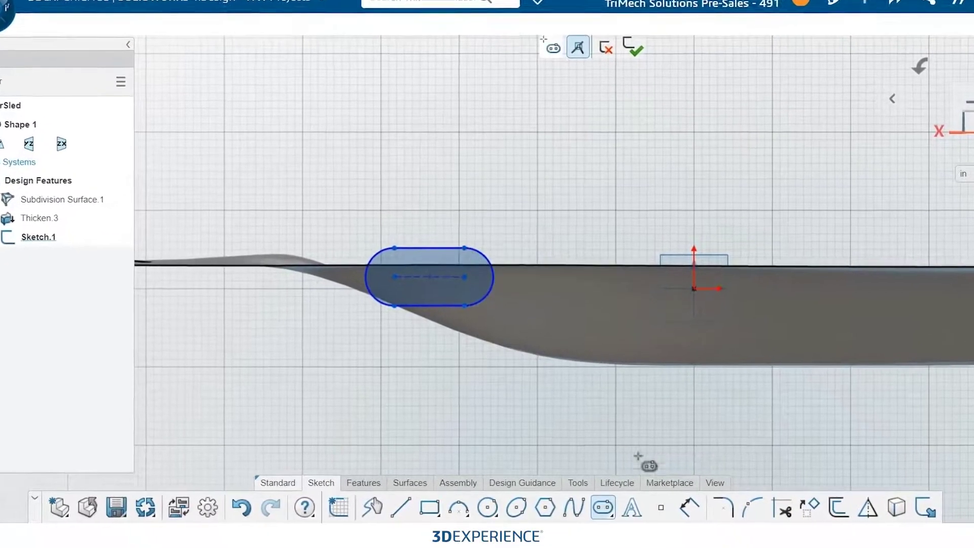
key(d)
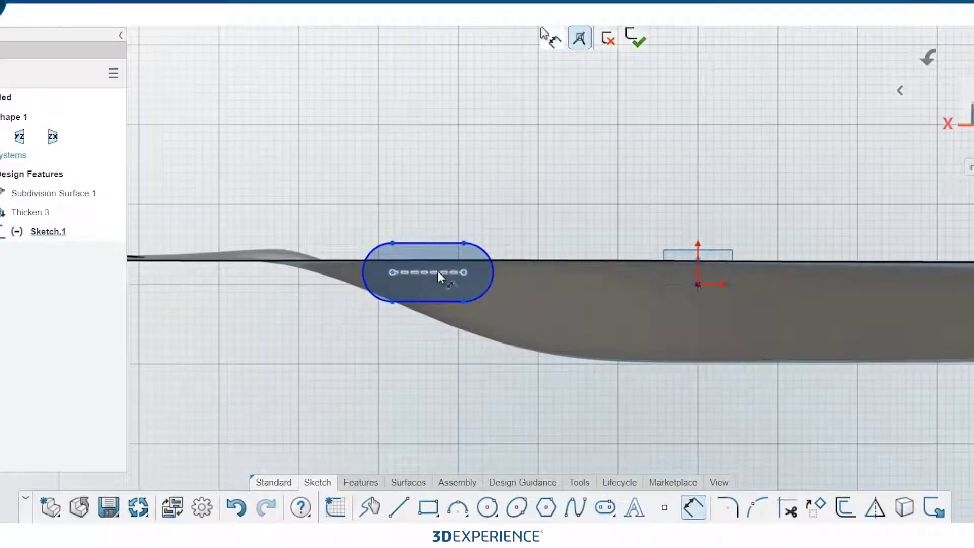
click(437, 272)
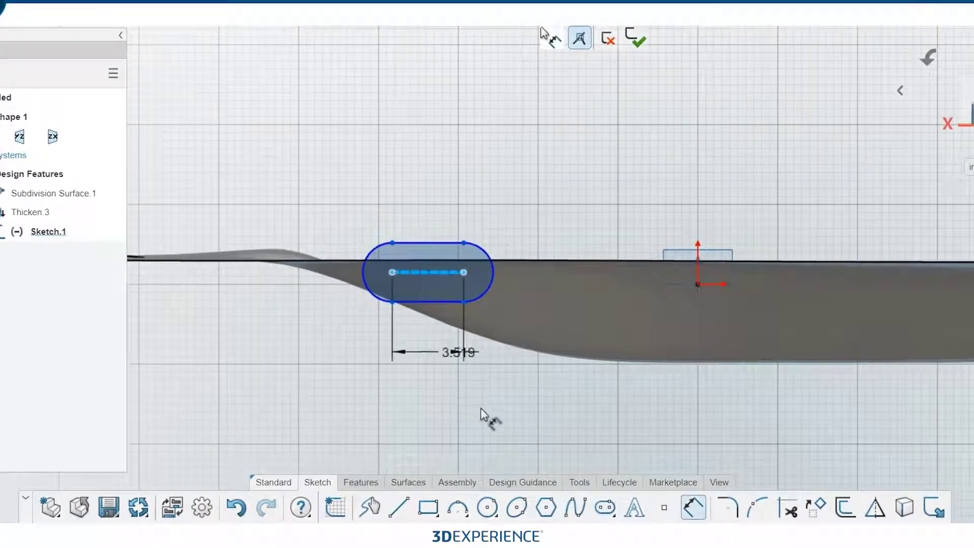
text(5)
key(Return)
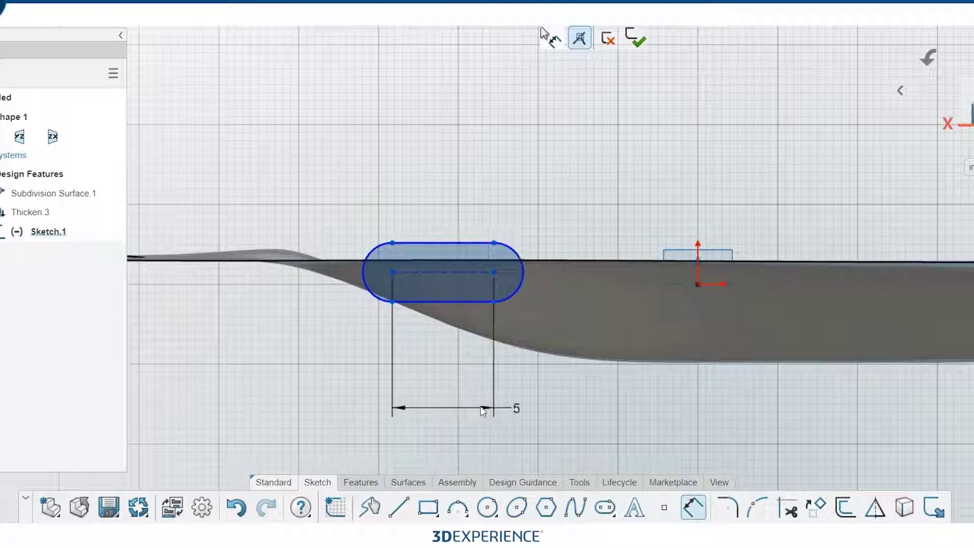
click(395, 302)
click(297, 300)
text(1)
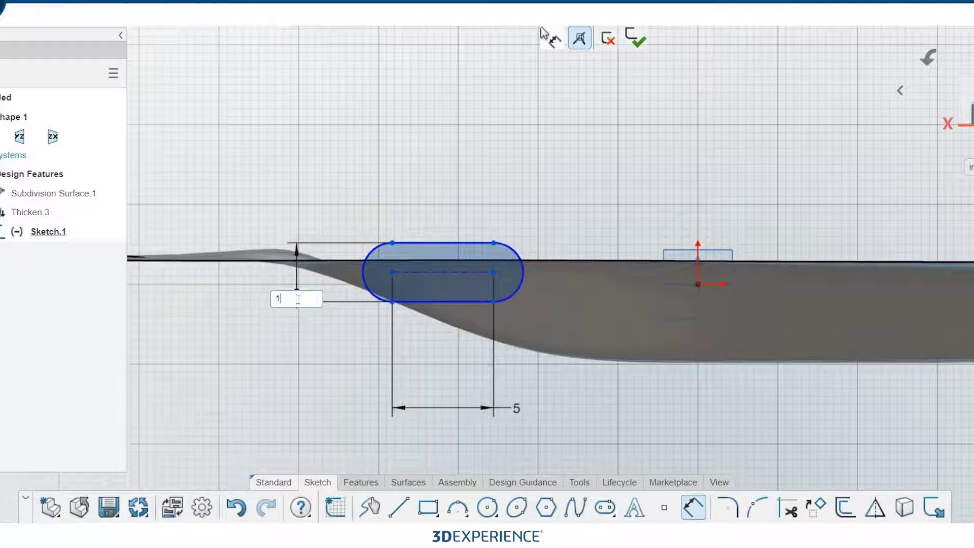
key(Return)
- Position the slot 0.25 in and 12 in from the sketch origin
click(443, 272)
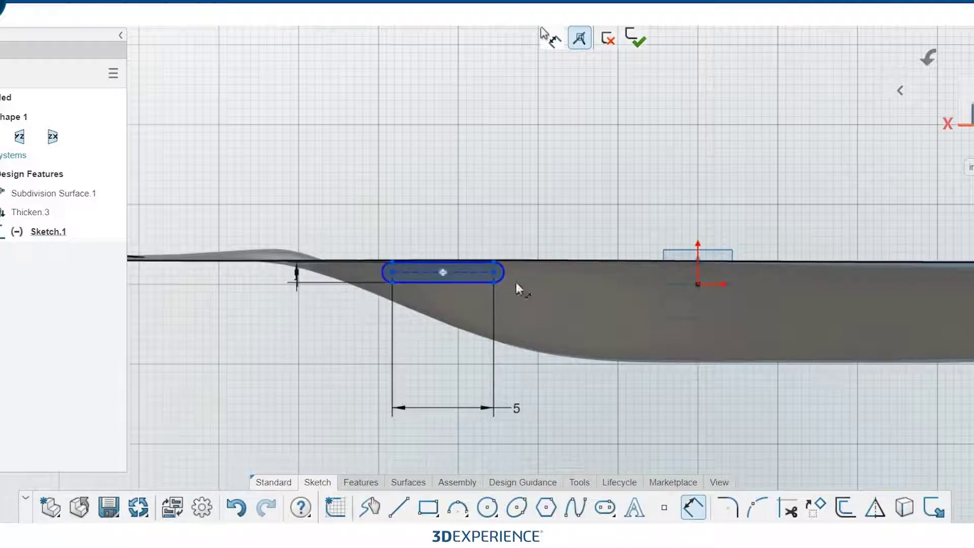
click(697, 283)
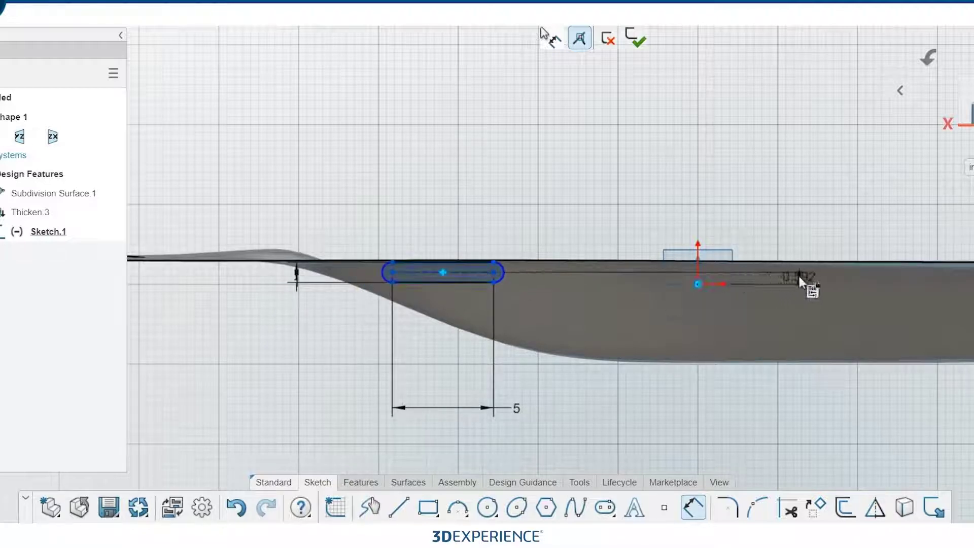
click(798, 276)
key(BackSpace)
text(0.25)
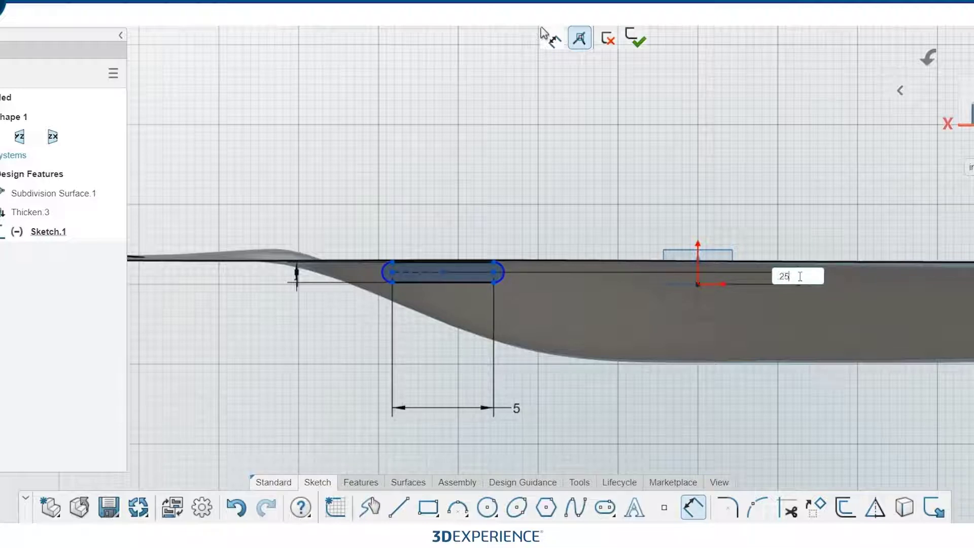
key(Return)
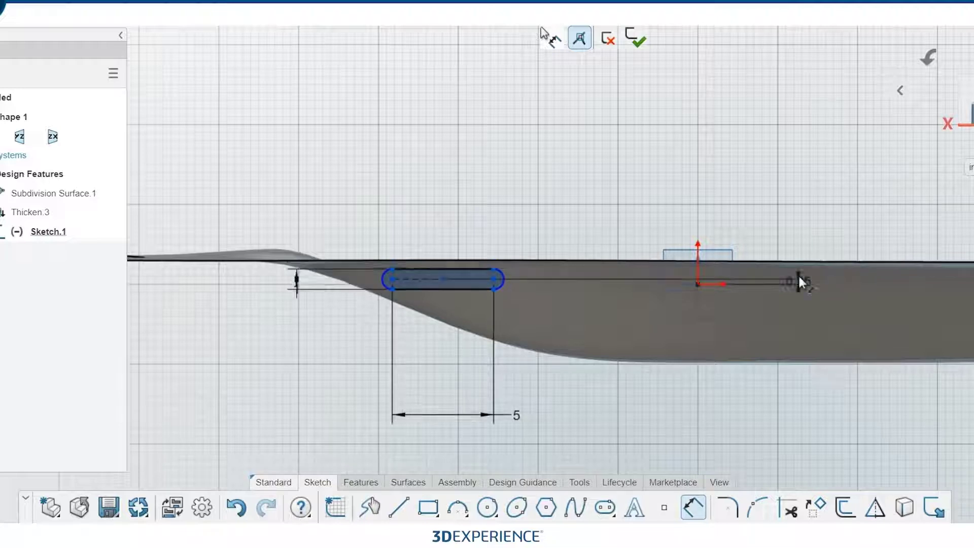
click(443, 278)
click(697, 284)
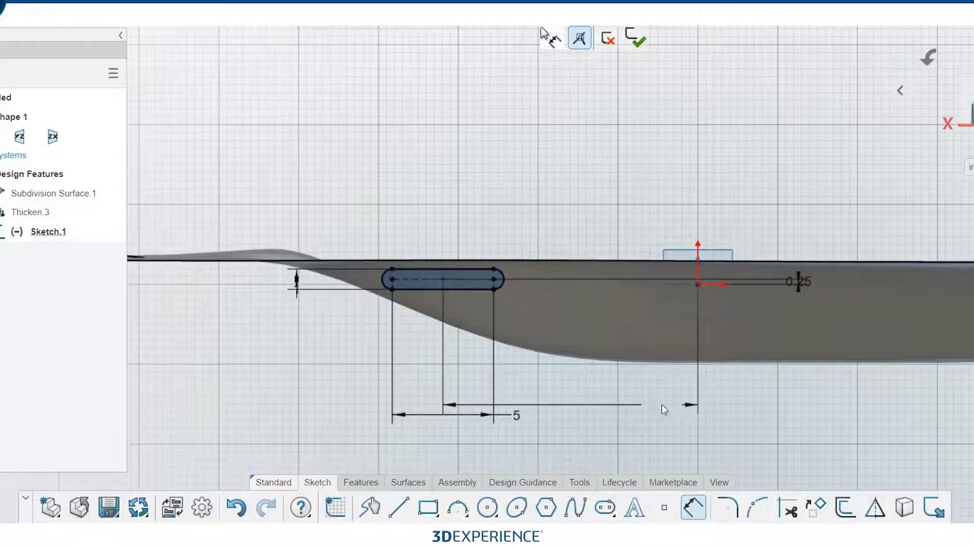
click(661, 404)
text(12)
key(Return)
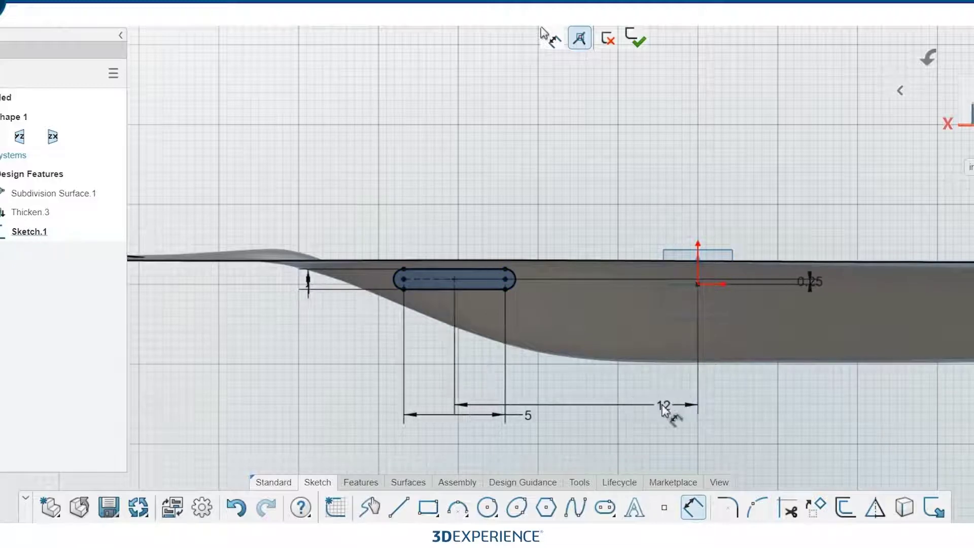
key(Escape)
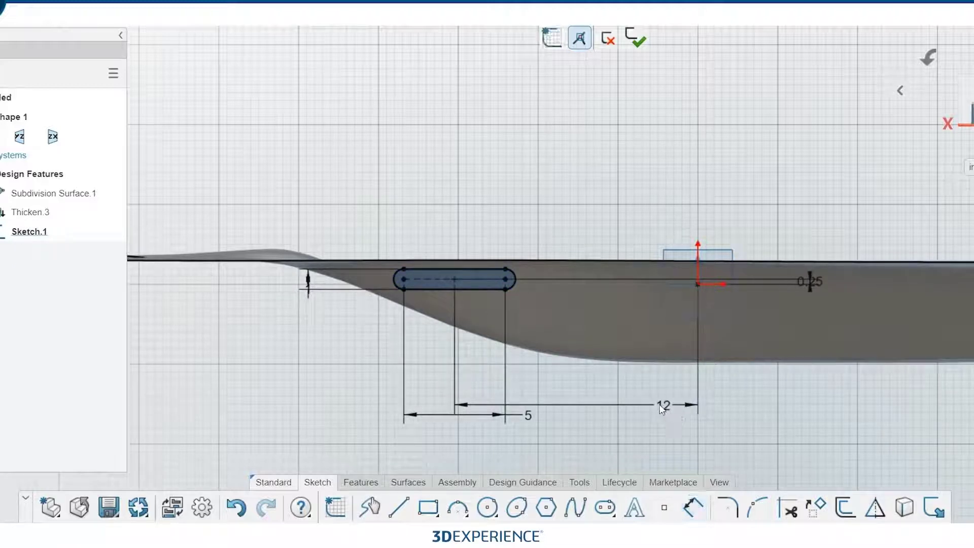
- Draw four arcs along the slot's top edge
click(457, 507)
scroll(466, 338, up, 8)
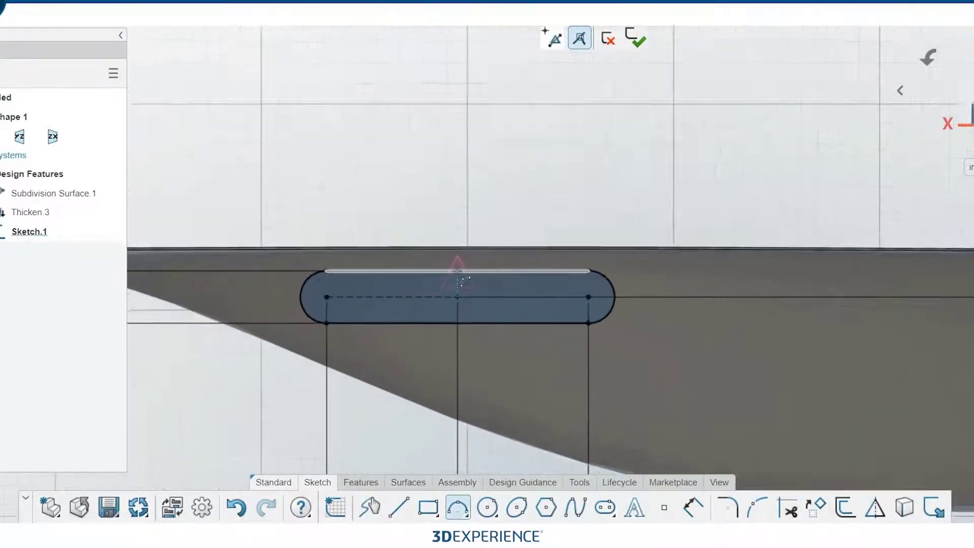
click(467, 281)
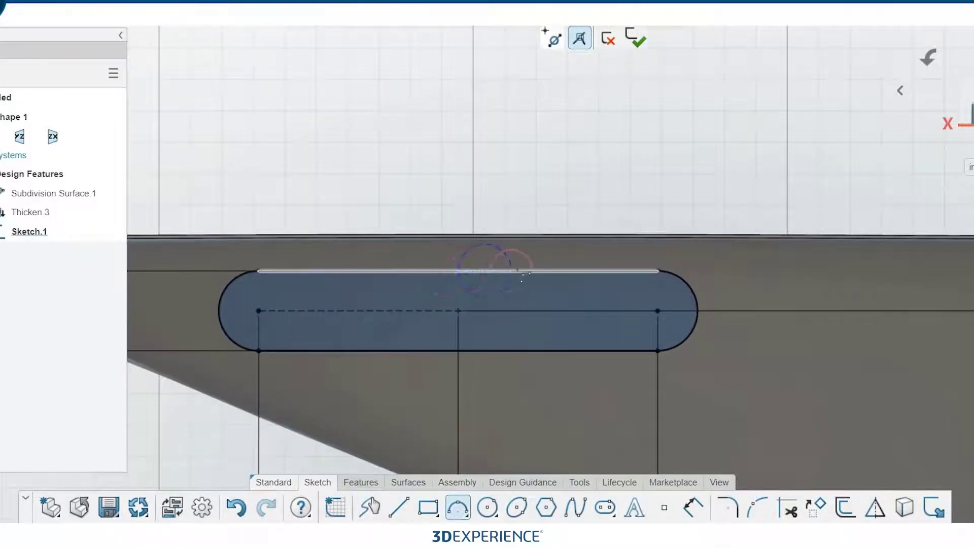
click(512, 271)
click(490, 274)
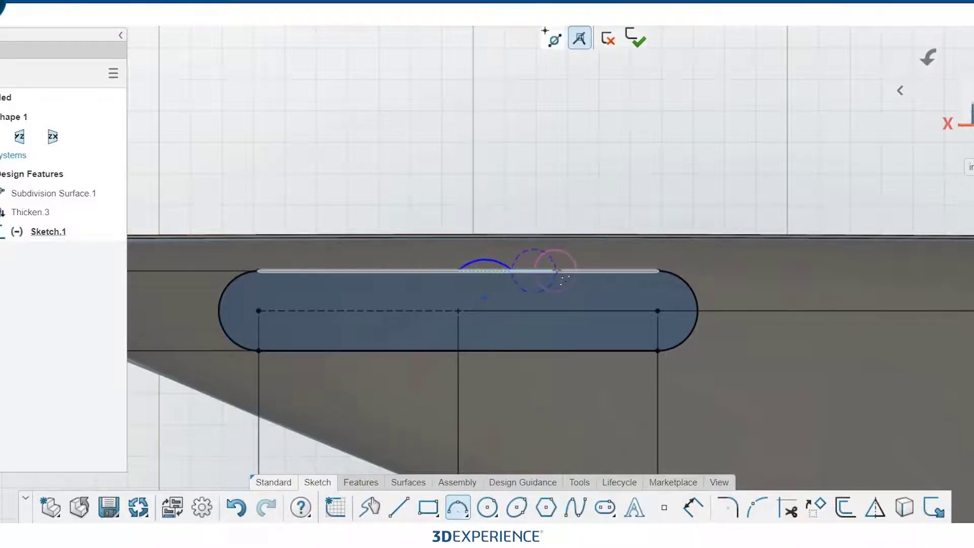
click(564, 271)
click(538, 273)
click(458, 270)
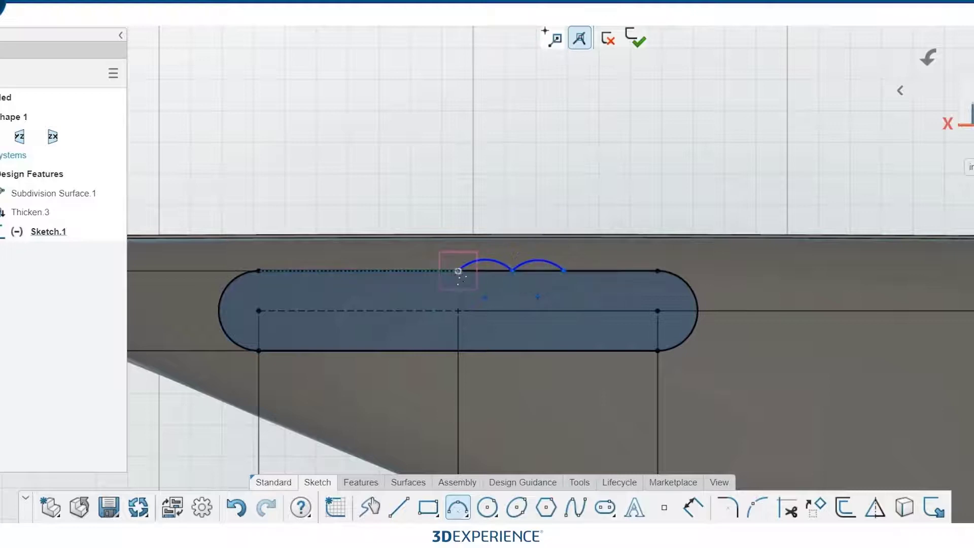
click(386, 271)
click(427, 269)
click(385, 270)
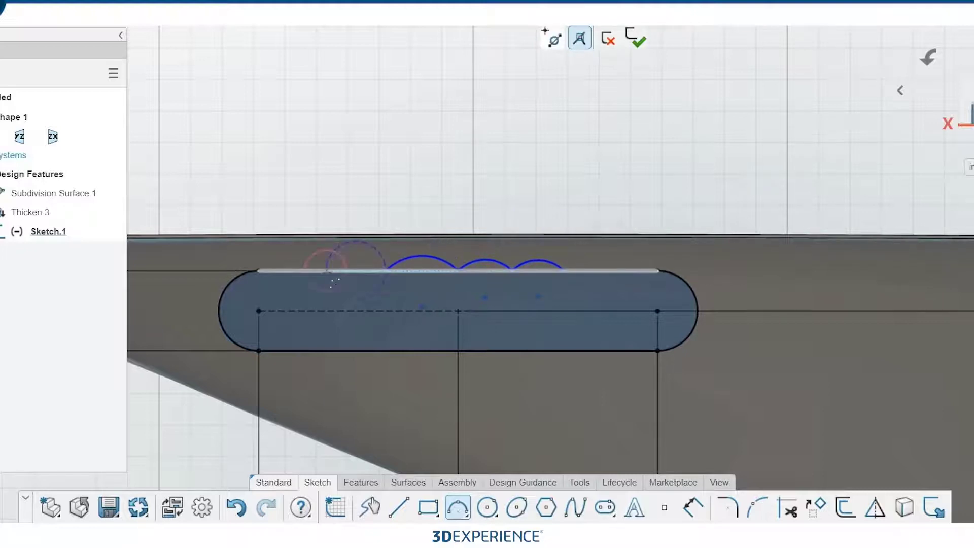
click(326, 271)
click(354, 259)
key(Escape)
- Dimension the rightmost arc to a 0.75 in radius
click(354, 259)
click(693, 507)
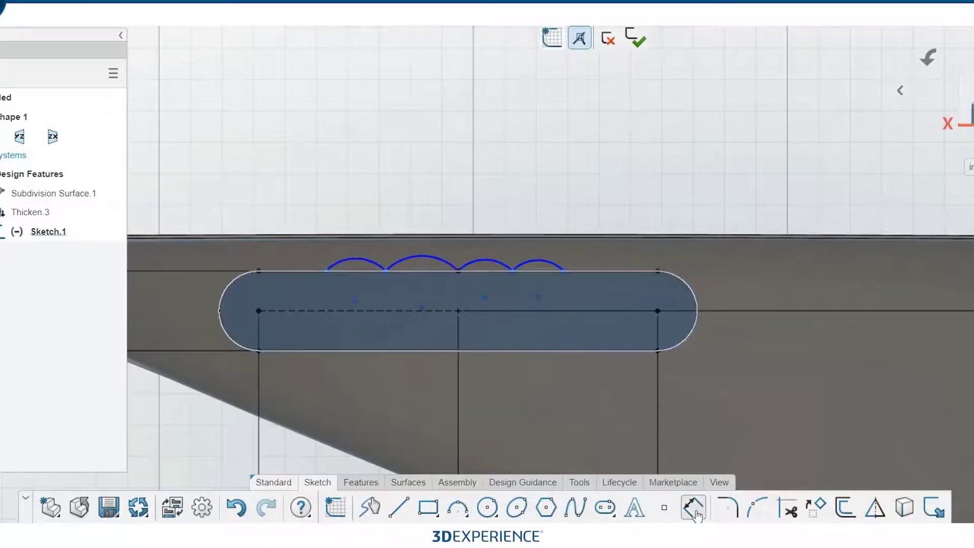
click(553, 270)
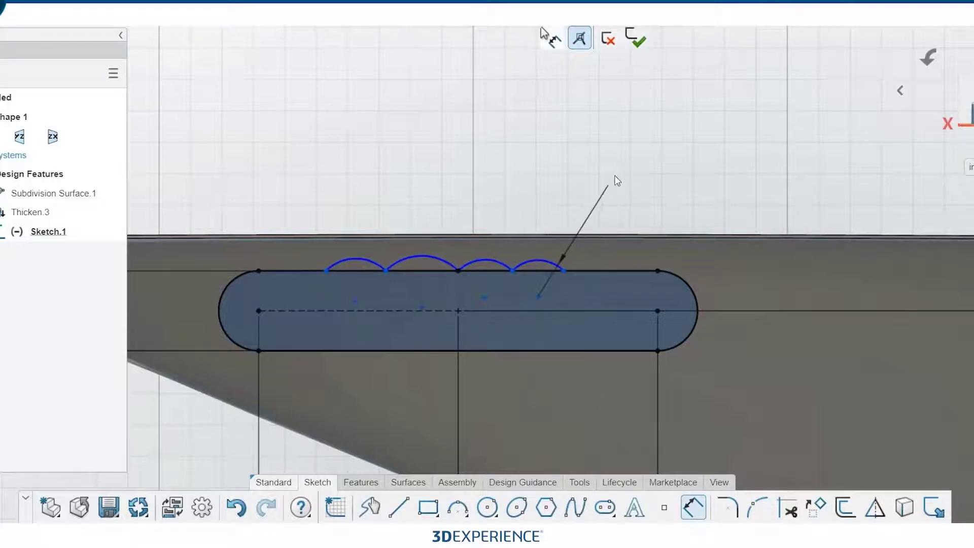
click(616, 177)
key(BackSpace)
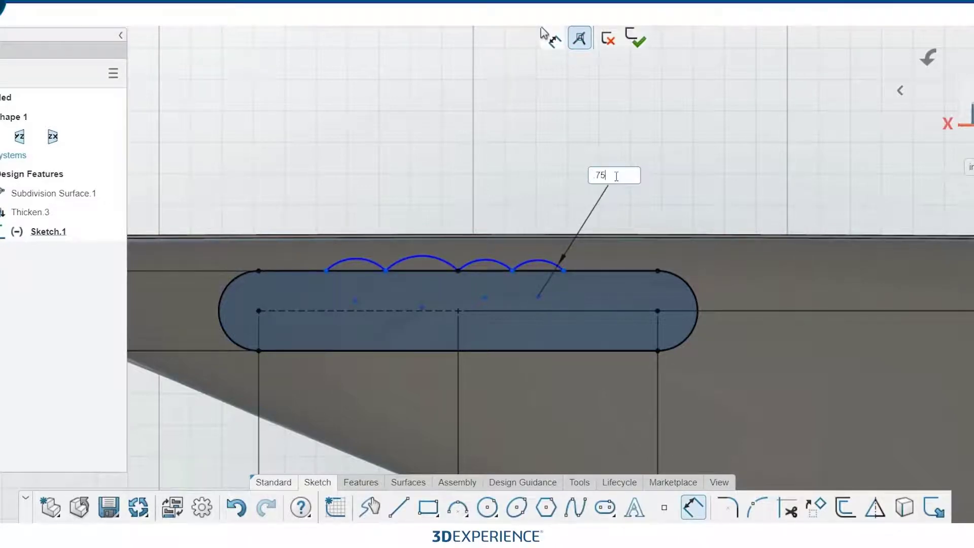
key(Return)
key(Escape)
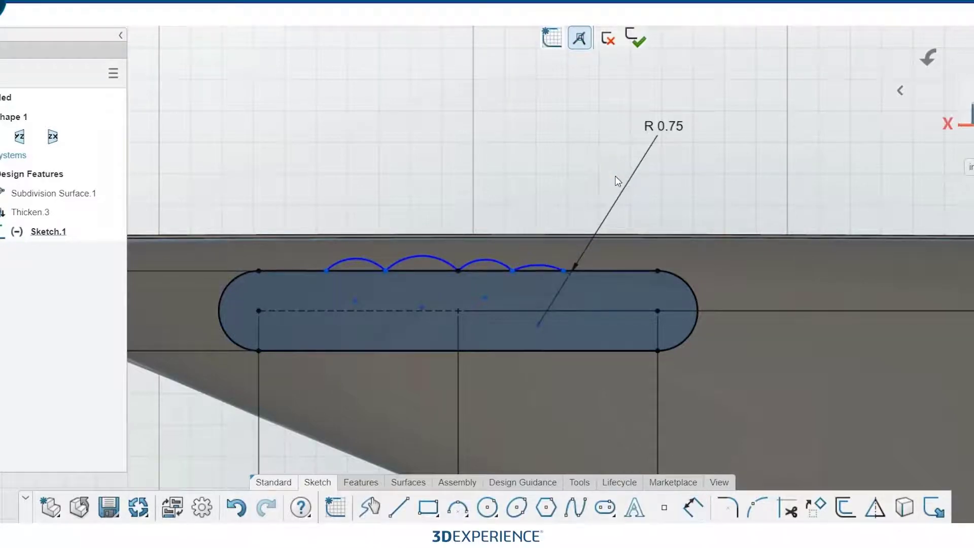
- Make all four arcs equal in radius
click(524, 266)
ctrl+click(484, 261)
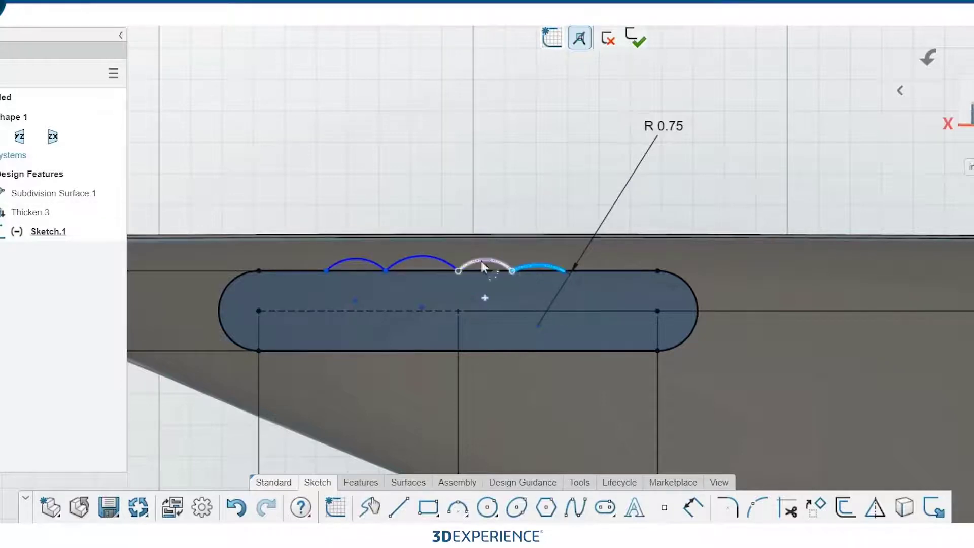
ctrl+click(440, 257)
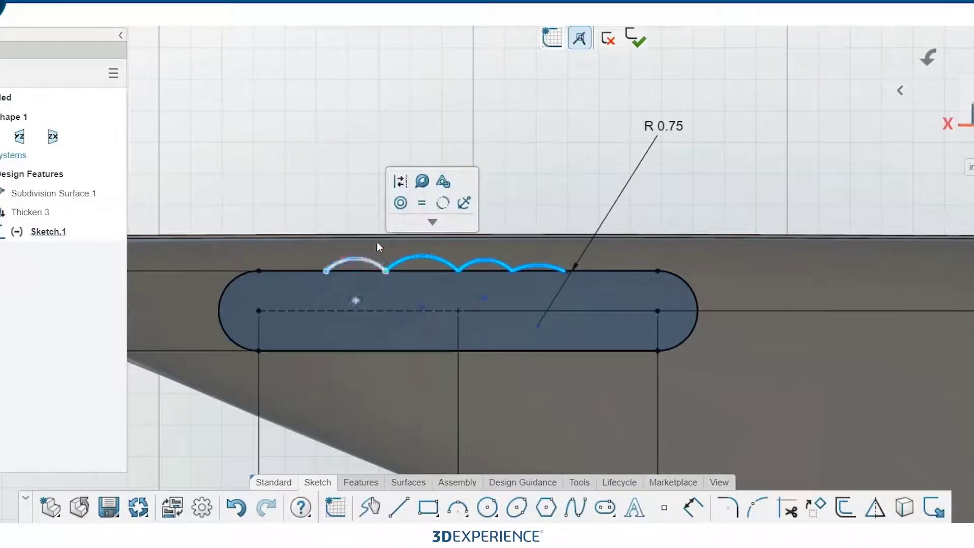
ctrl+click(376, 248)
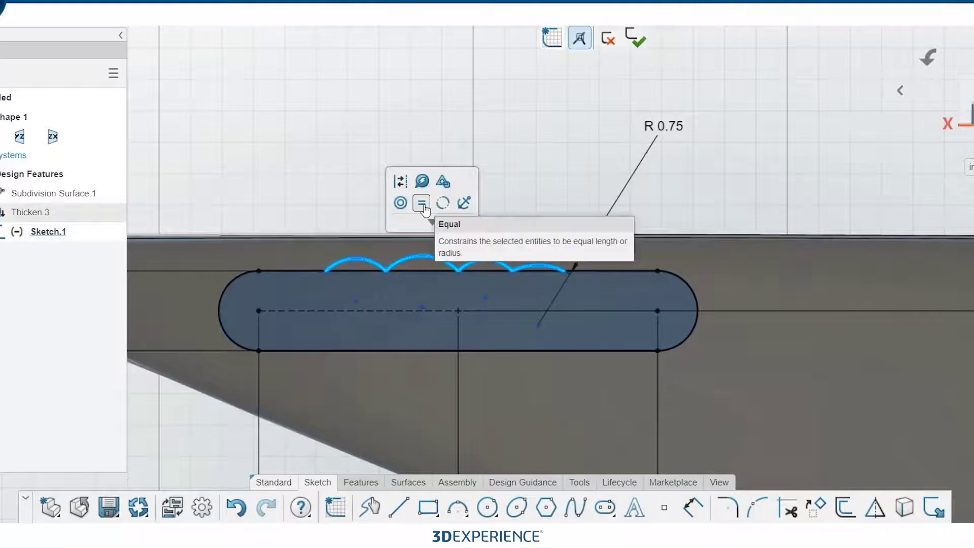
click(421, 203)
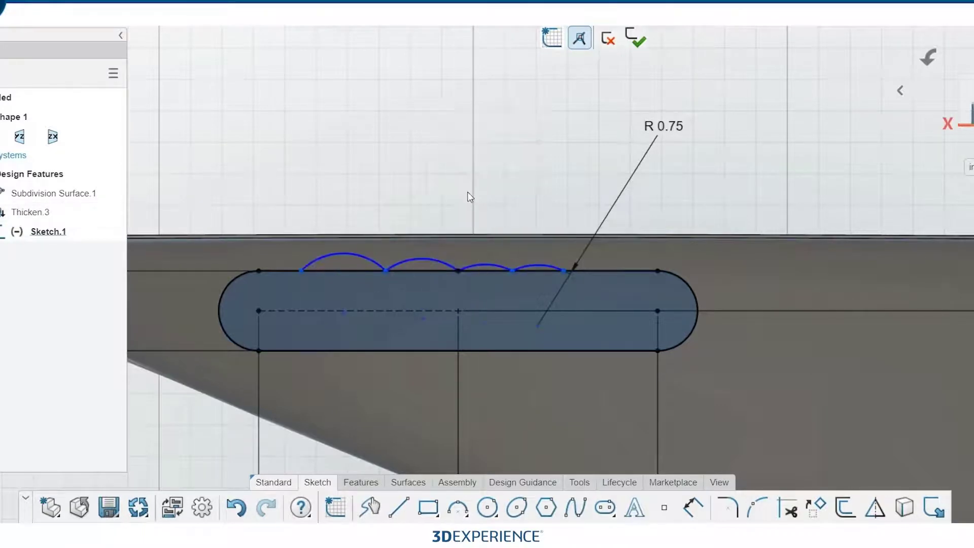
- Level the arc points horizontally and constrain the sketch point to the centreline
click(421, 318)
click(485, 323)
click(537, 325)
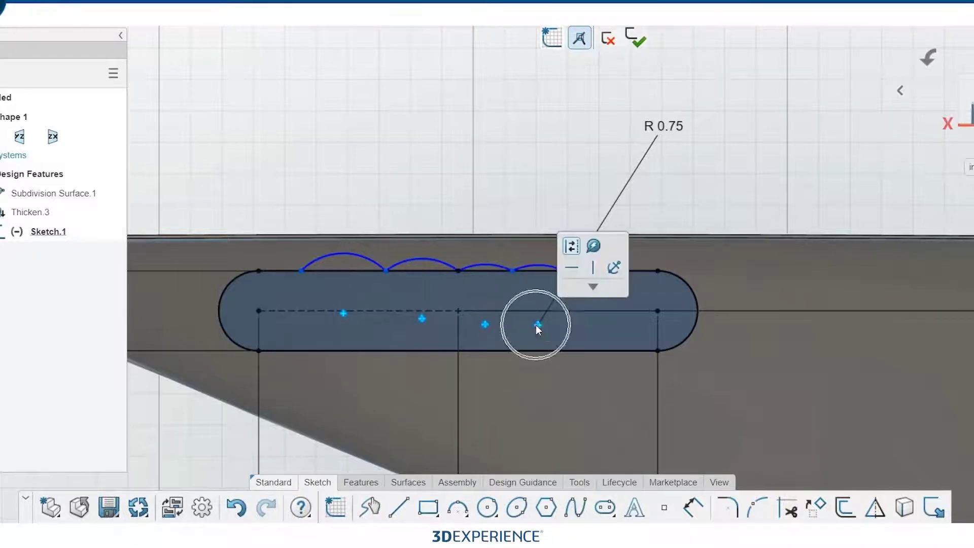
click(571, 268)
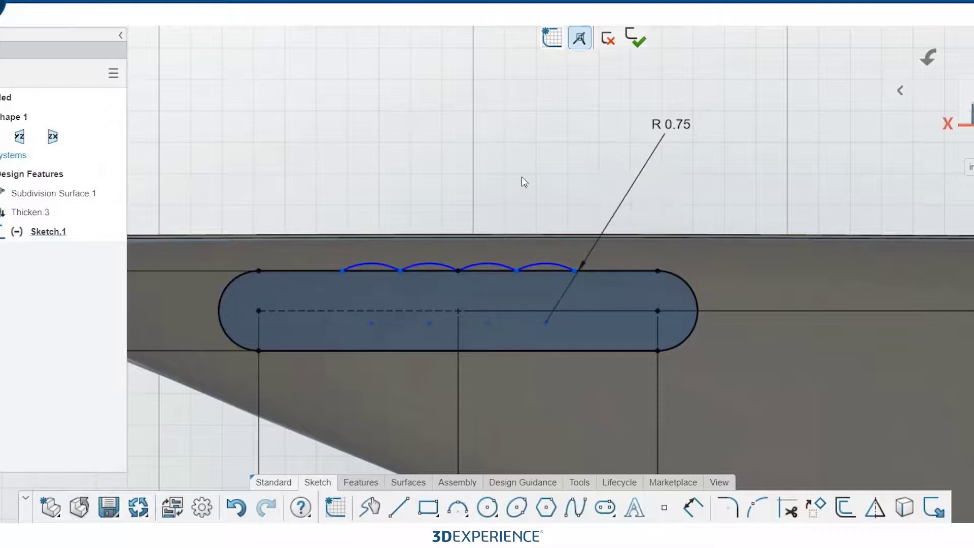
click(371, 323)
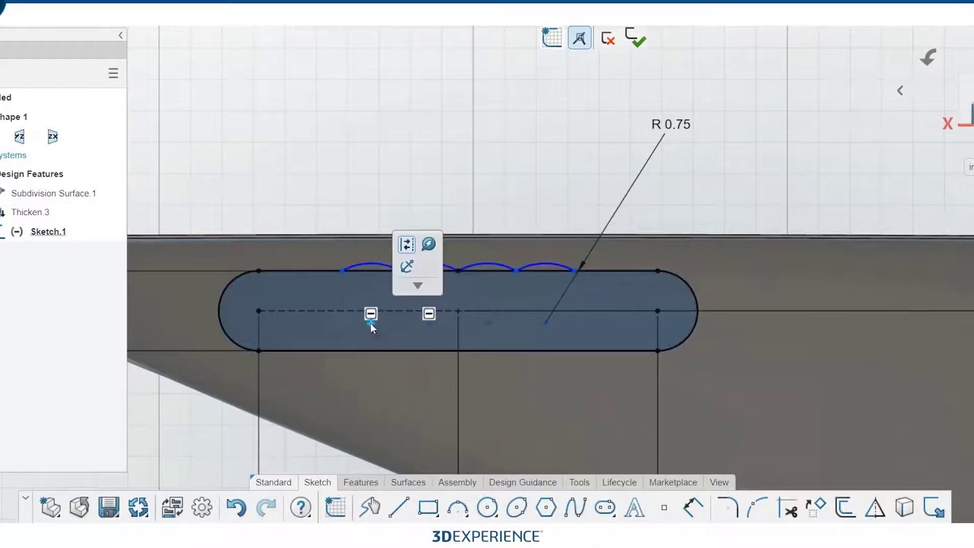
click(342, 310)
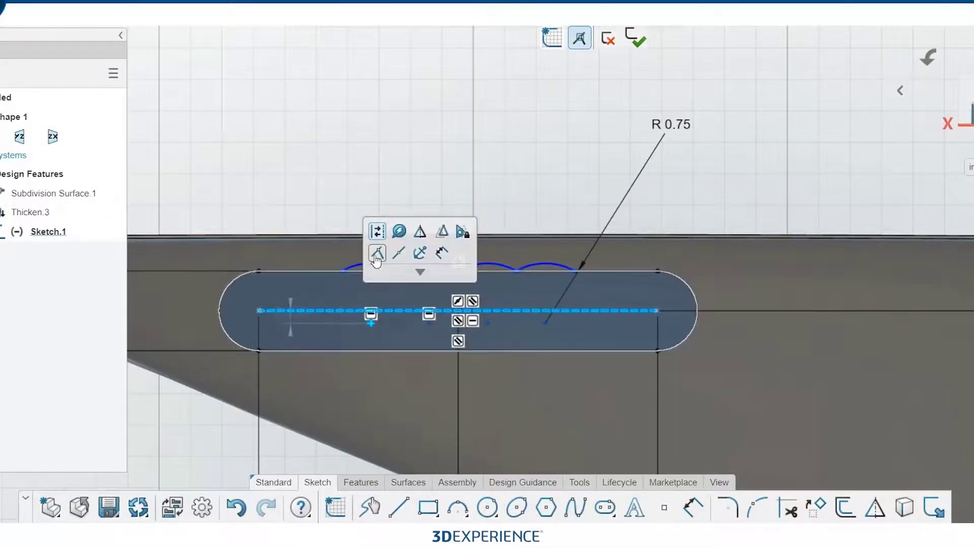
click(376, 260)
click(298, 152)
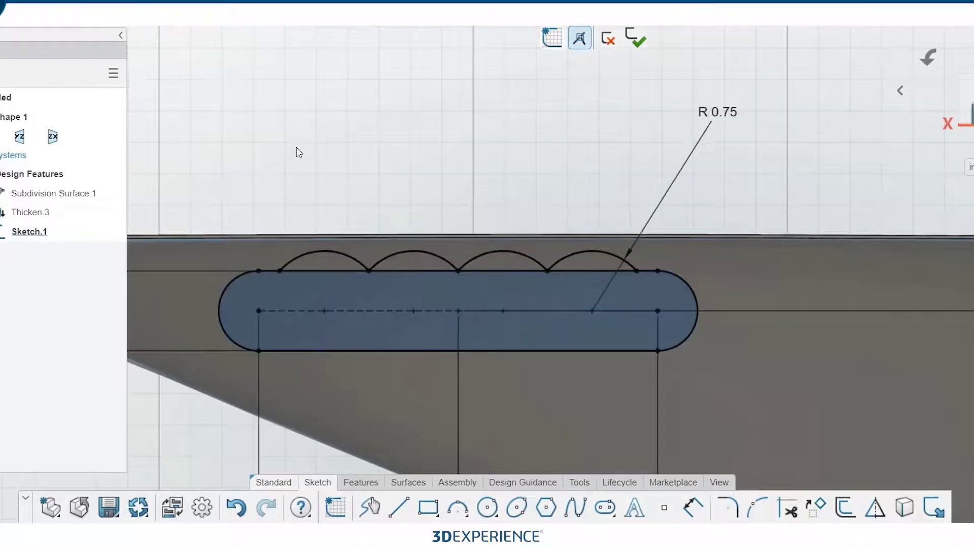
- Trim away the straight top-edge segments beneath the four arcs
click(788, 507)
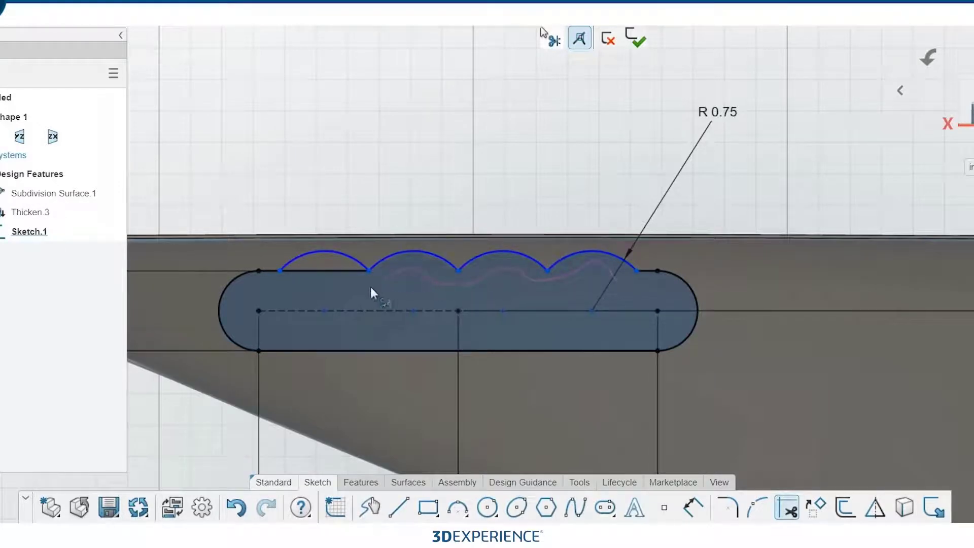
drag(317, 273, 313, 263)
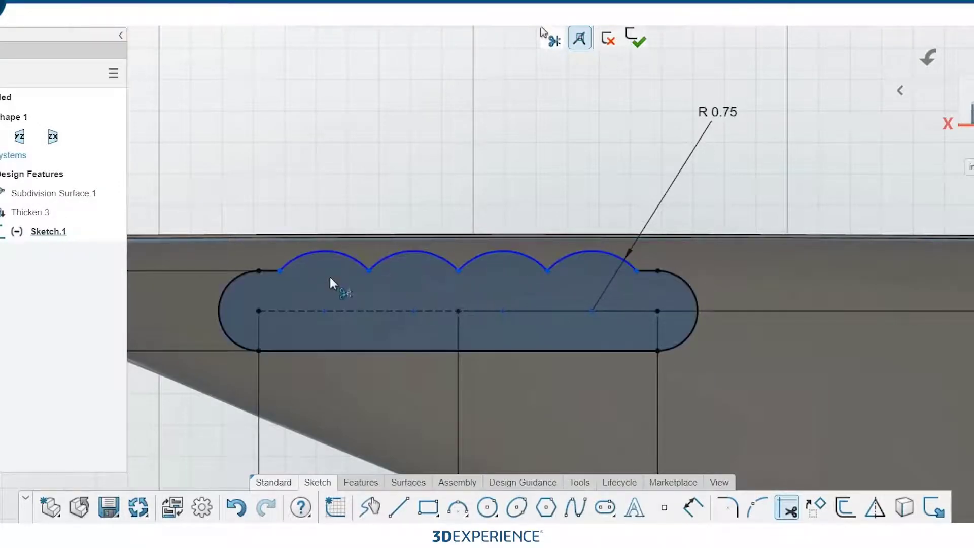
click(788, 507)
- Make the five arc endpoints level and align the middle one vertically with the centreline point
click(636, 270)
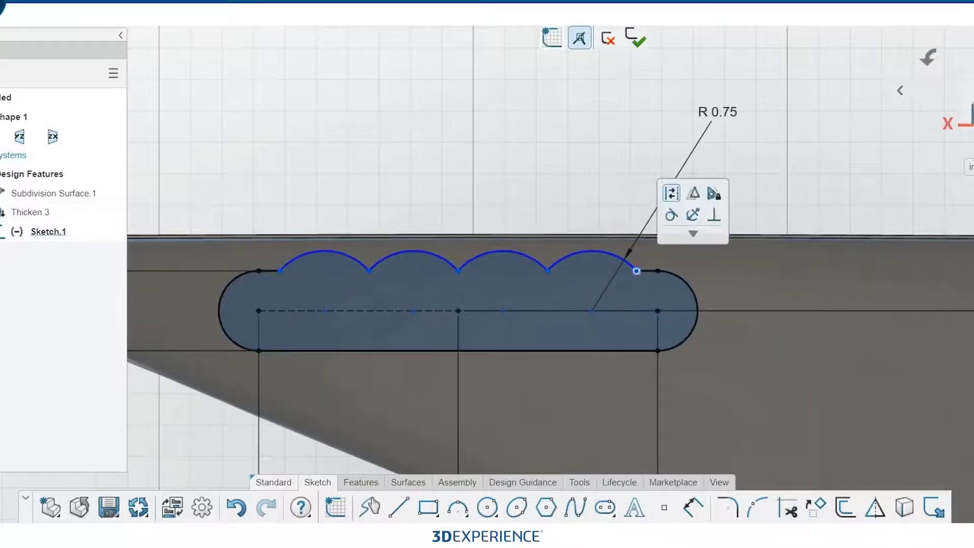
ctrl+click(547, 270)
ctrl+click(458, 270)
ctrl+click(368, 271)
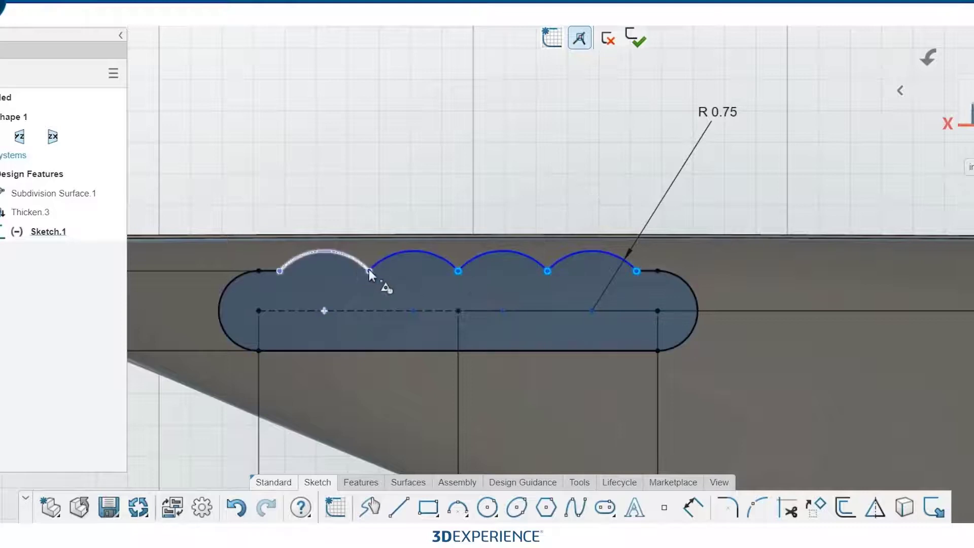
ctrl+click(279, 271)
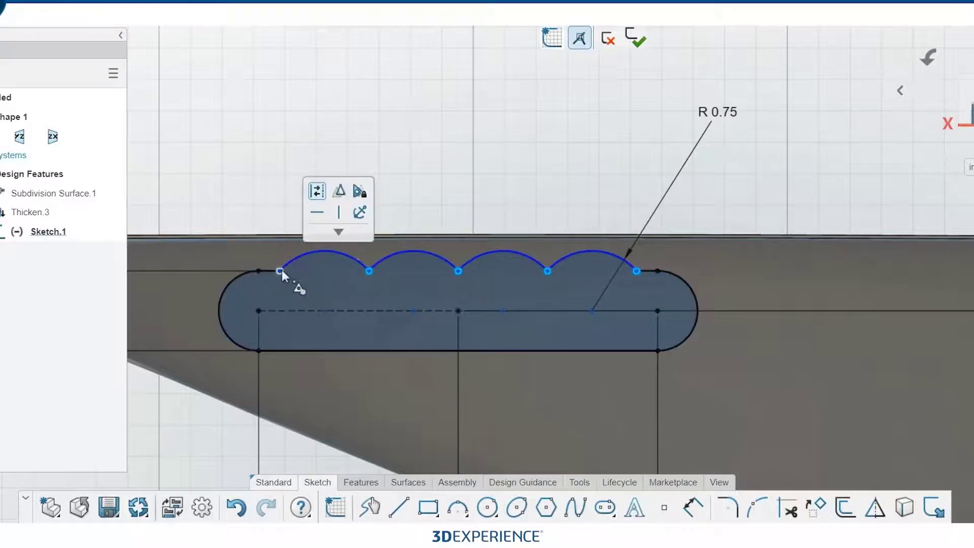
click(316, 213)
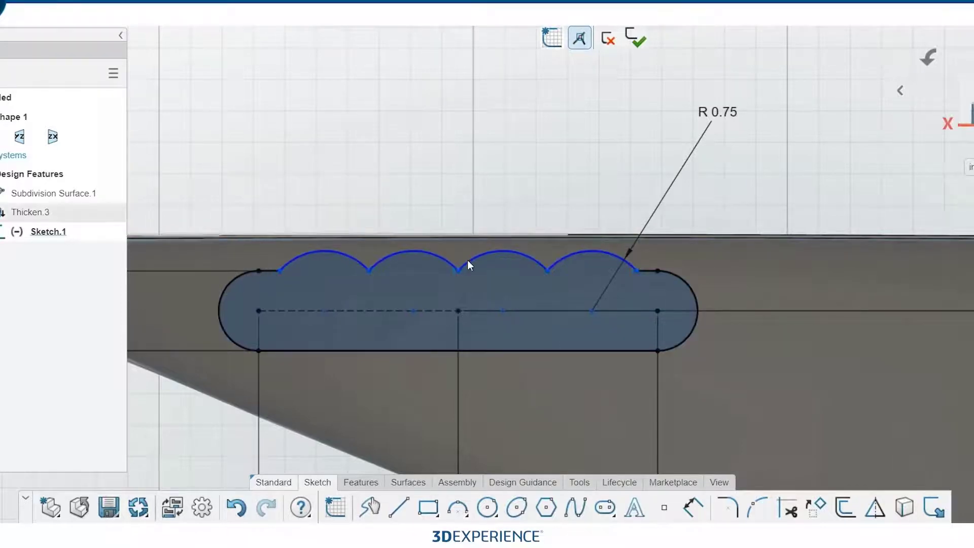
click(458, 272)
ctrl+click(458, 311)
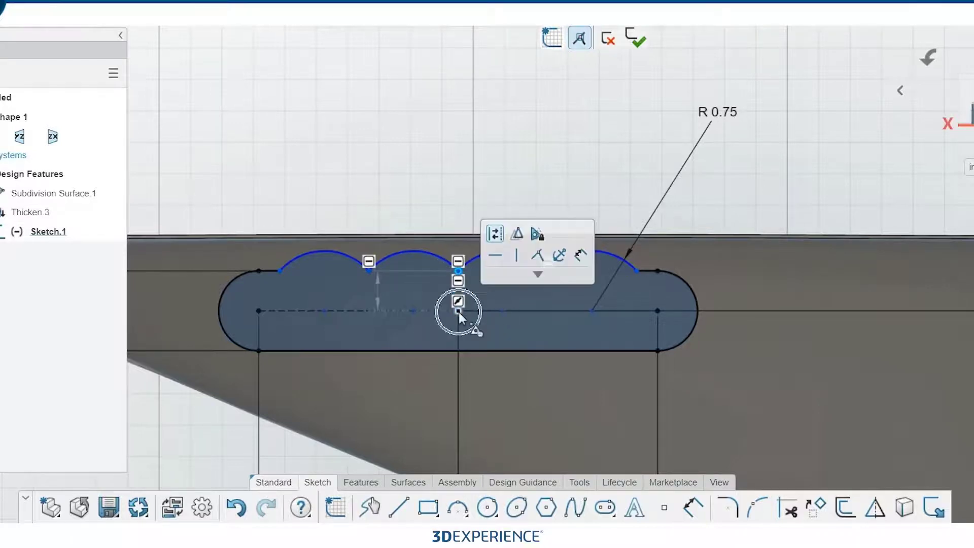
click(513, 260)
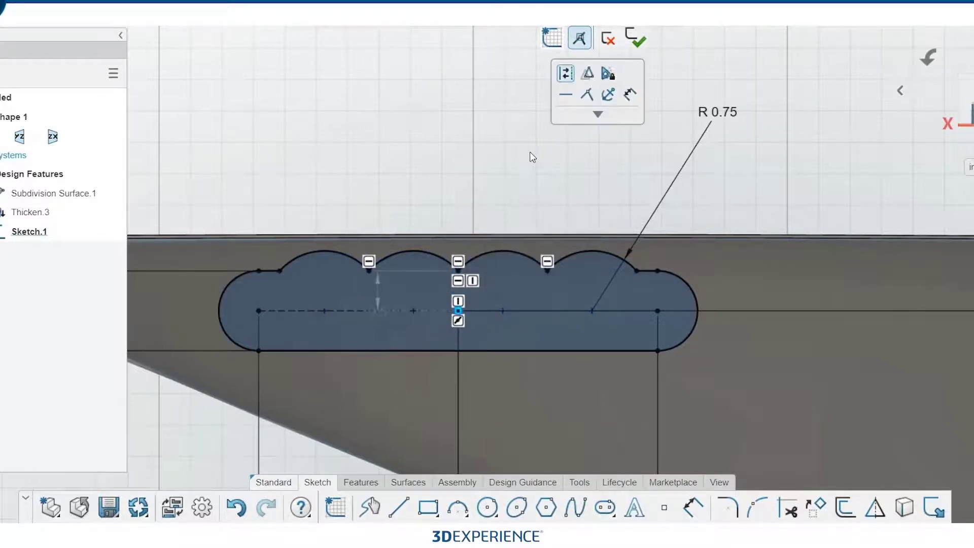
- Round the three arc junctions with 0.15 in sketch fillets
click(729, 513)
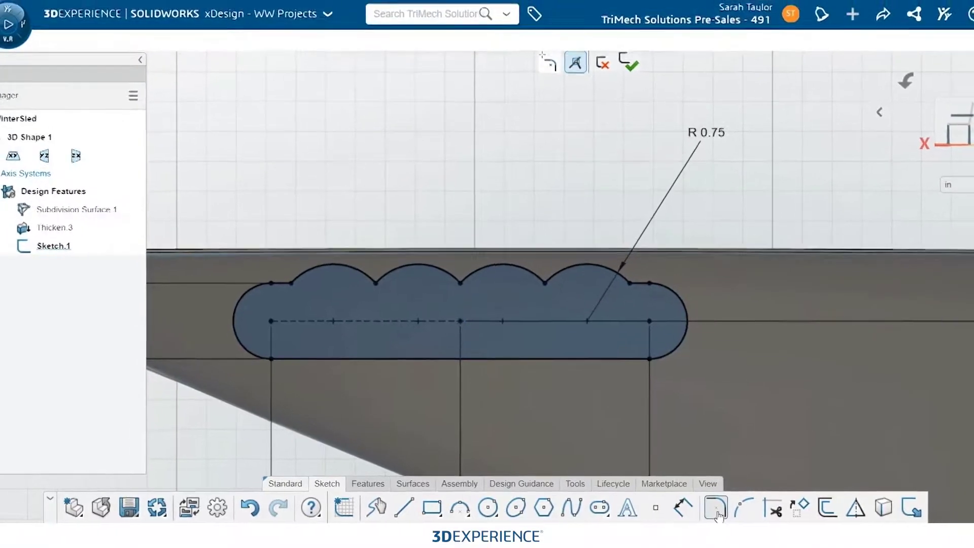
click(633, 277)
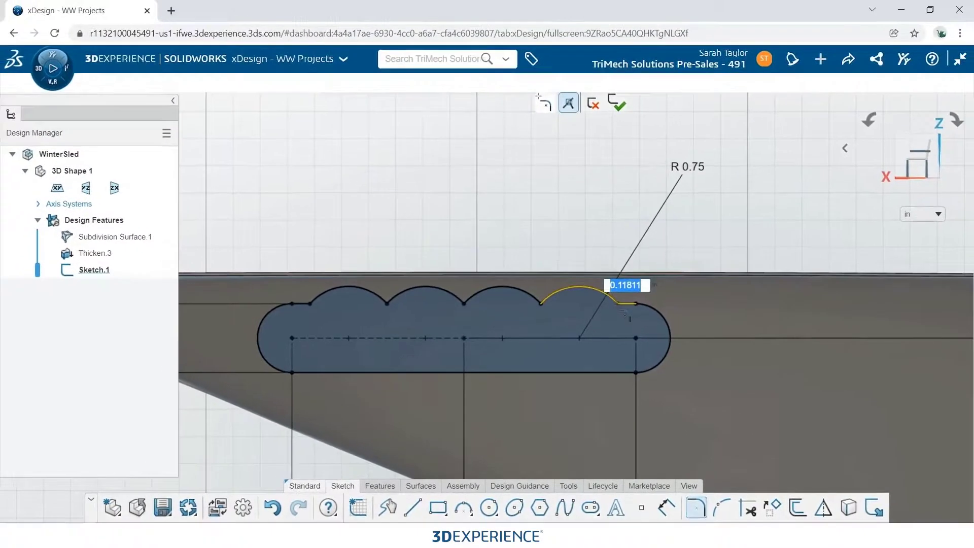
key(BackSpace)
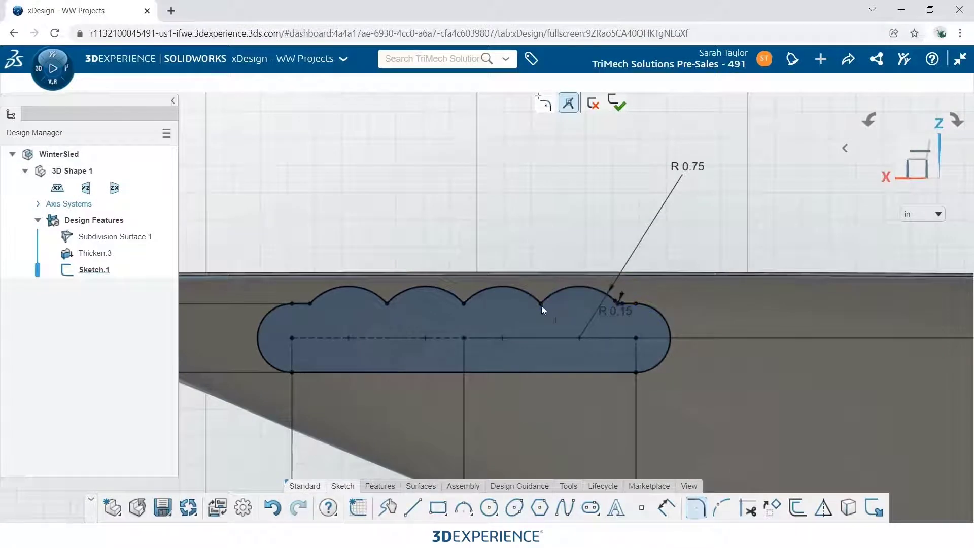
key(Return)
click(464, 302)
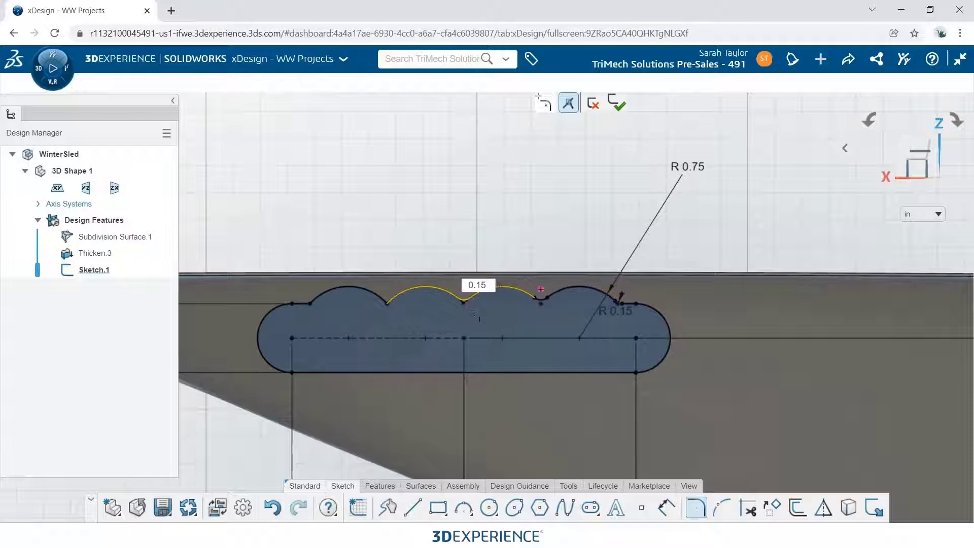
key(Return)
click(388, 303)
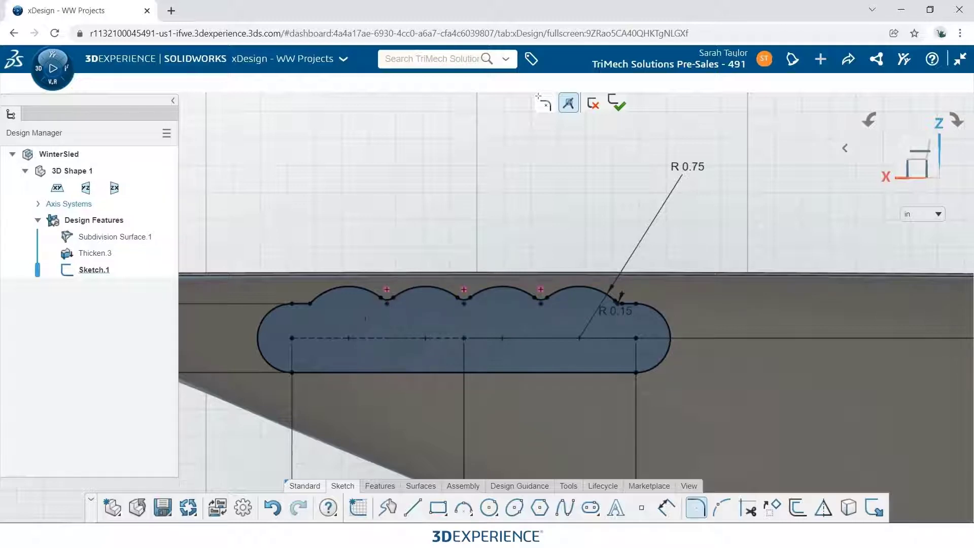
key(Return)
scroll(496, 305, up, 5)
scroll(588, 383, up, 5)
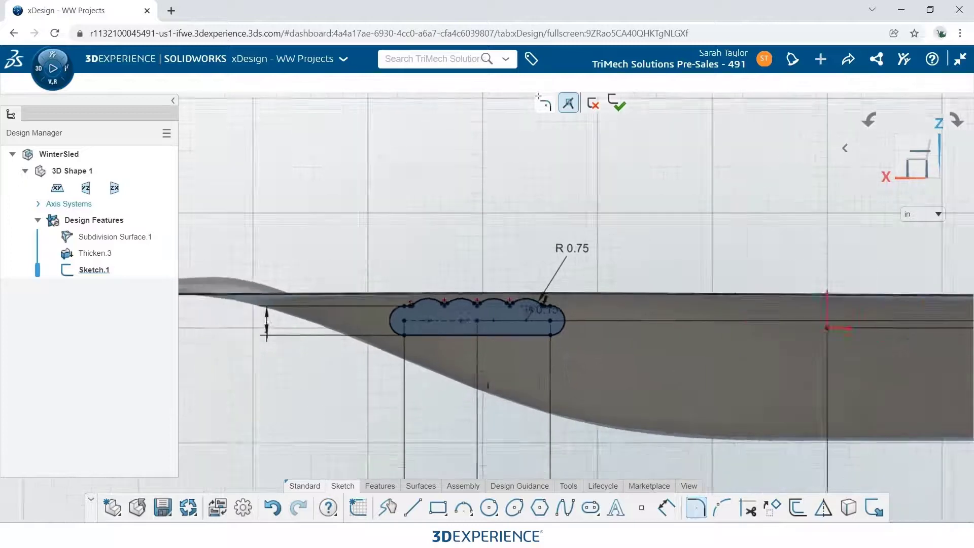
- Finish Sketch.1 and start an extrusion from it
mouse_move(489, 397)
middle_down()
mouse_move(500, 402)
mouse_move(500, 419)
middle_up()
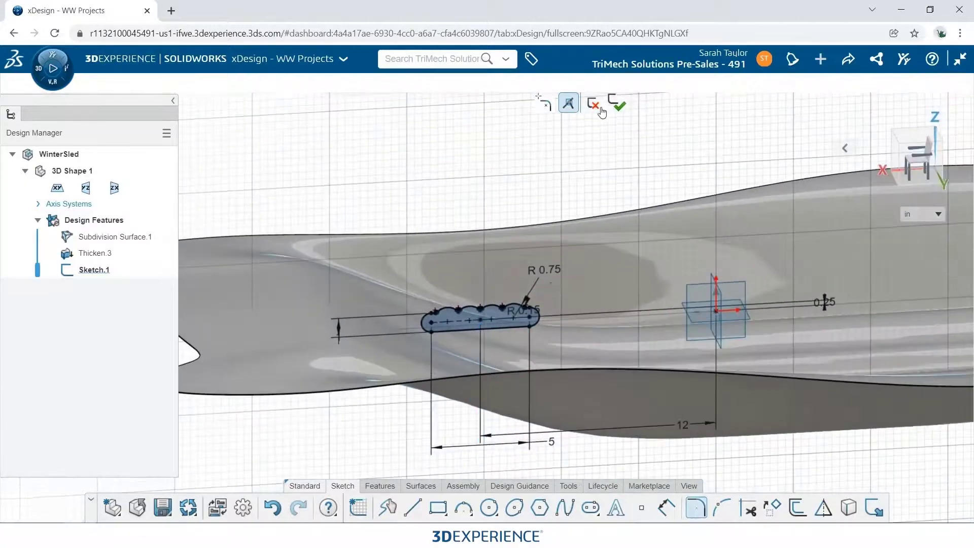
click(616, 102)
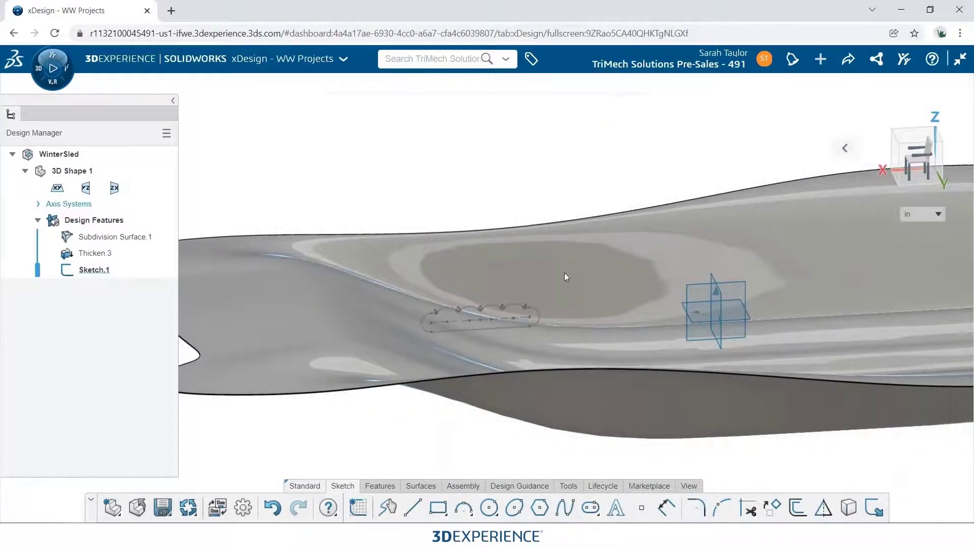
click(373, 486)
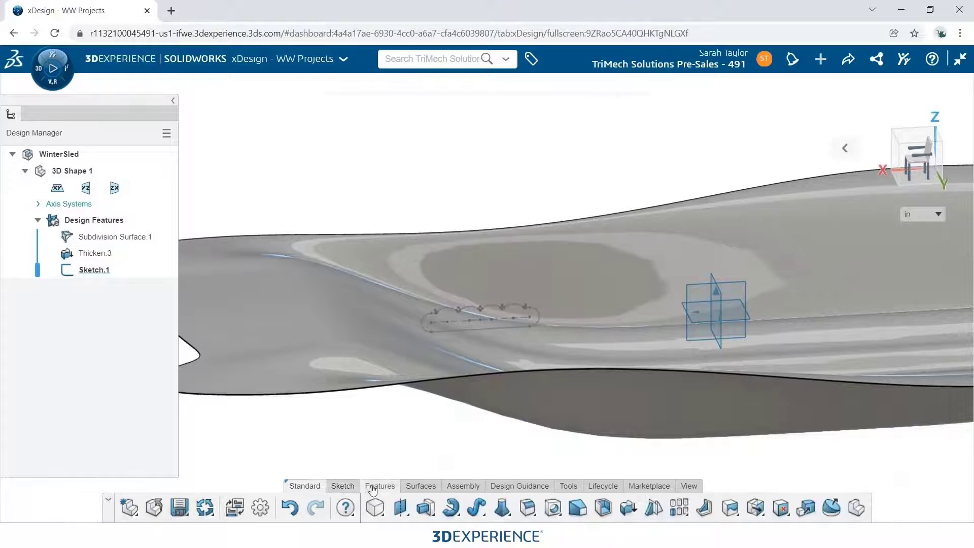
click(425, 507)
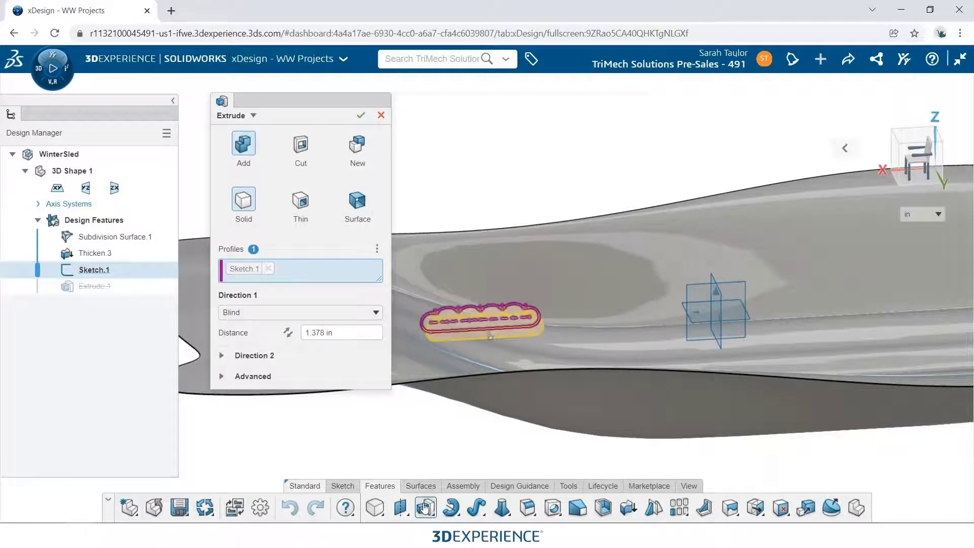
- Make the extrusion a cut Through all in both directions to form the handle slots
middle_drag(560, 418, 489, 339)
mouse_move(484, 329)
mouse_down()
mouse_move(538, 441)
mouse_move(558, 431)
mouse_move(479, 346)
mouse_up()
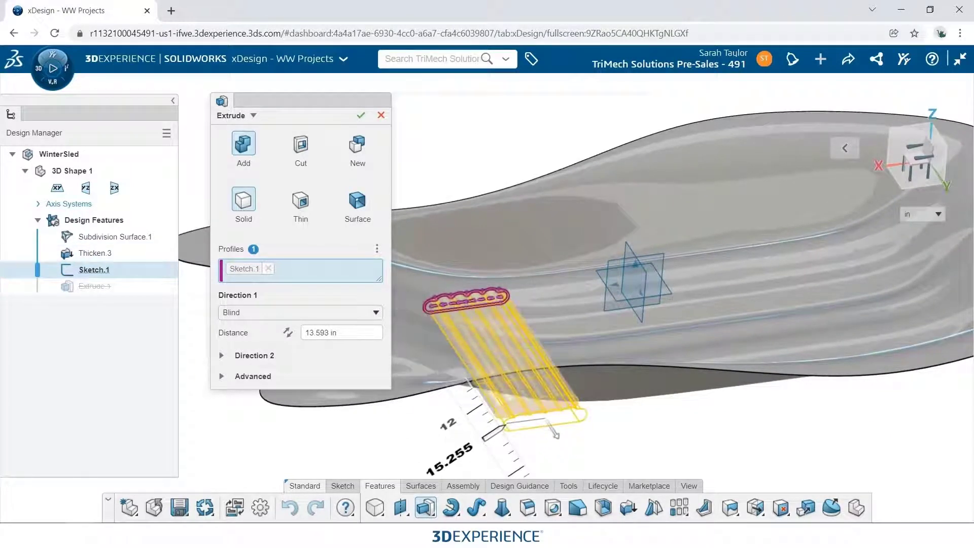
click(300, 147)
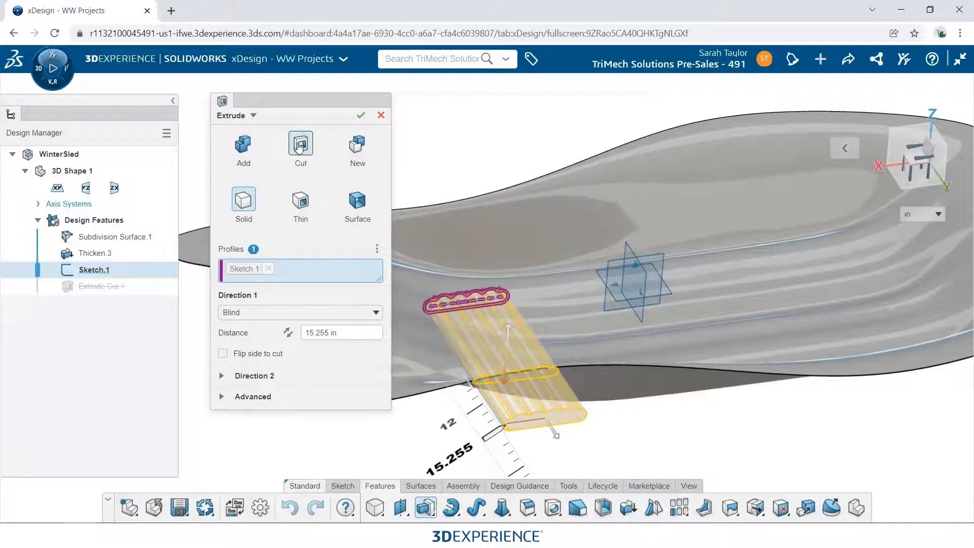
click(328, 313)
click(325, 358)
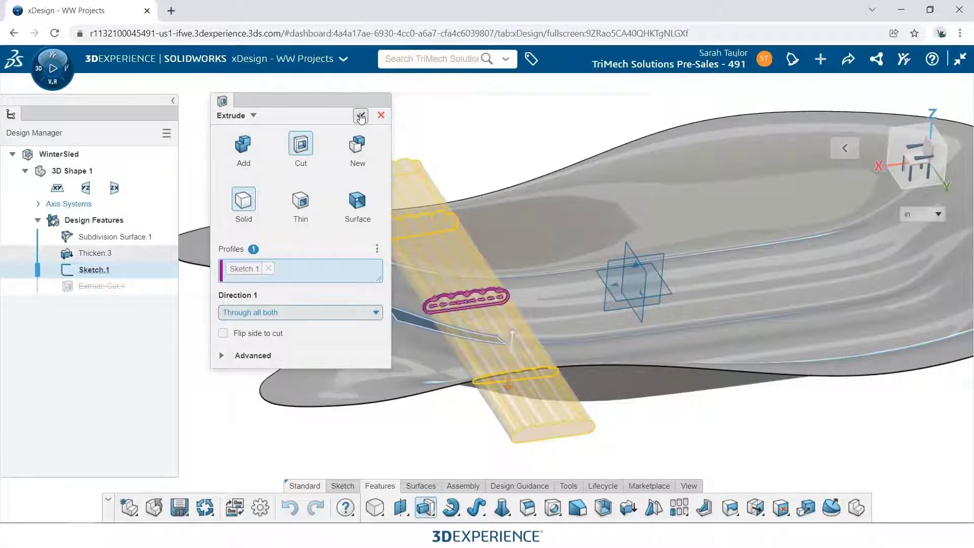
key(Return)
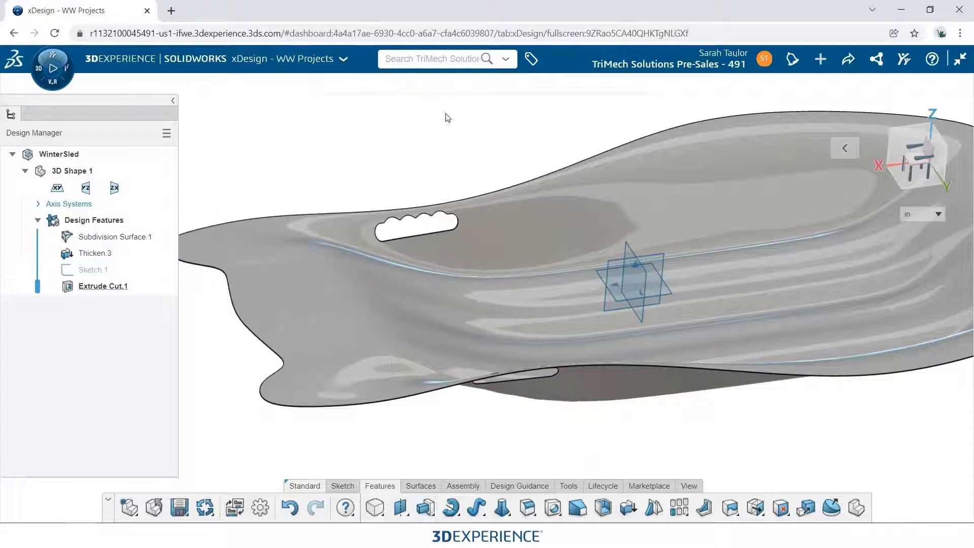
scroll(569, 452, down, 5)
middle_drag(569, 441, 556, 426)
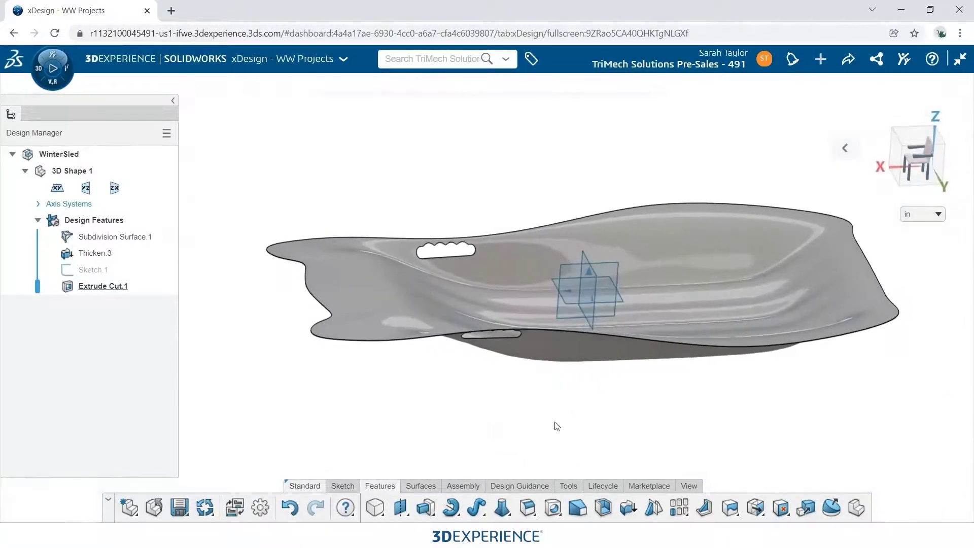
- Rename Extrude Cut.1 to Front Handles and select the XY plane for a new sketch
click(92, 287)
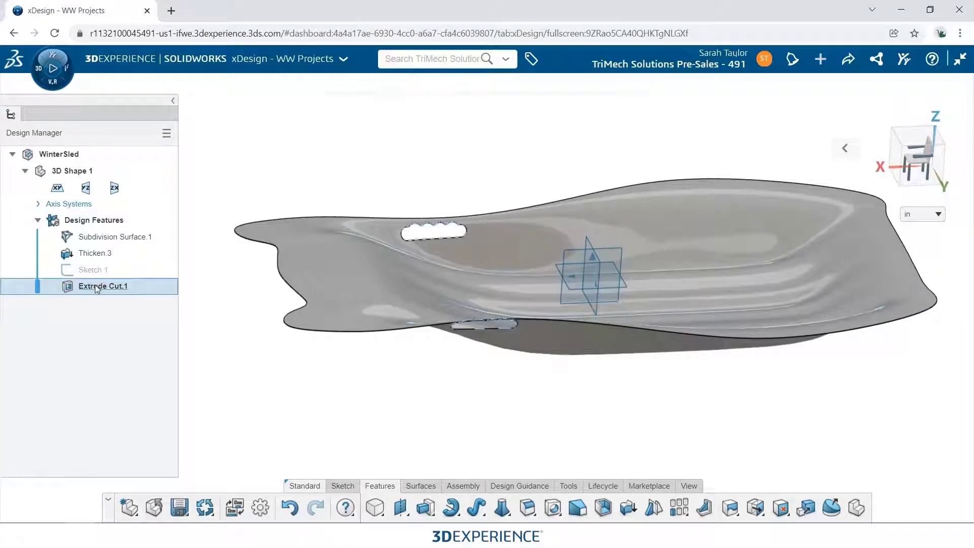
click(96, 286)
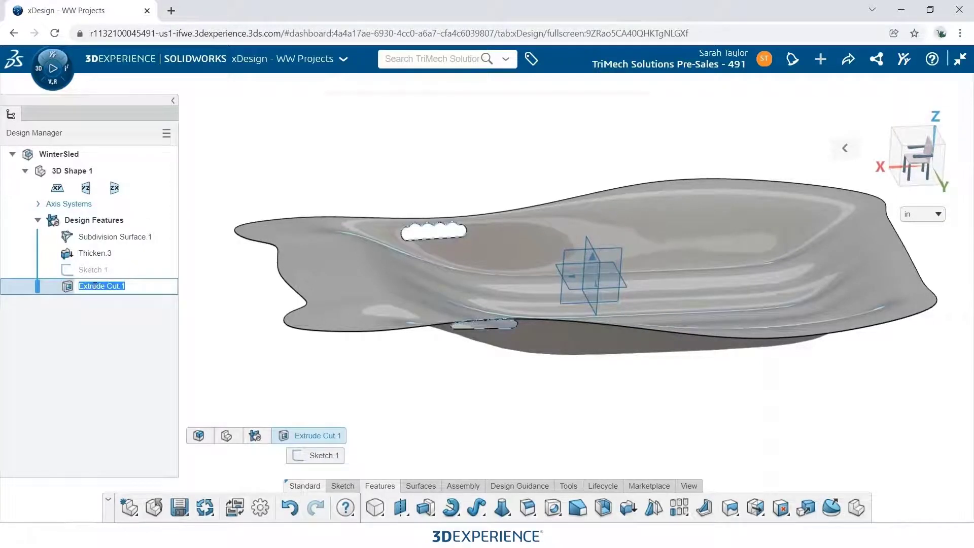
text(Front Handles)
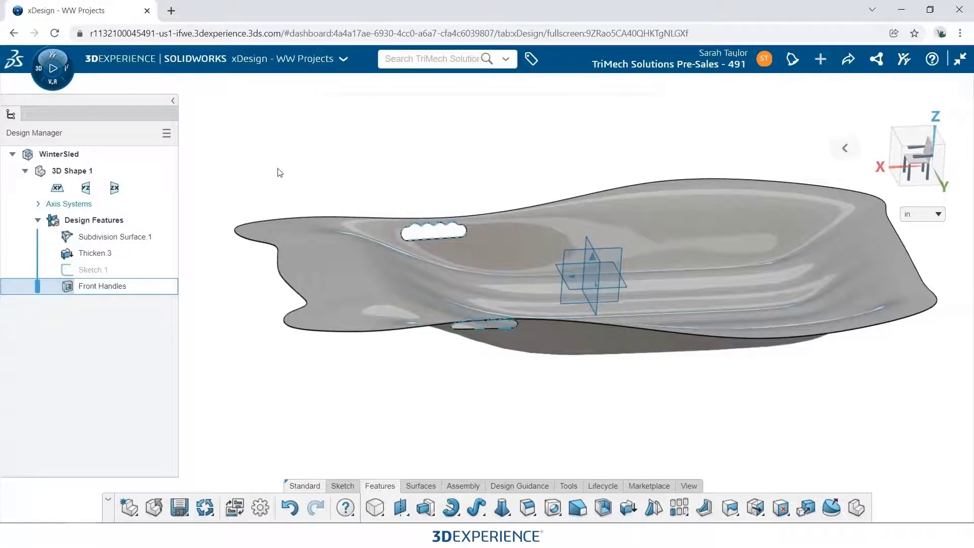
click(278, 172)
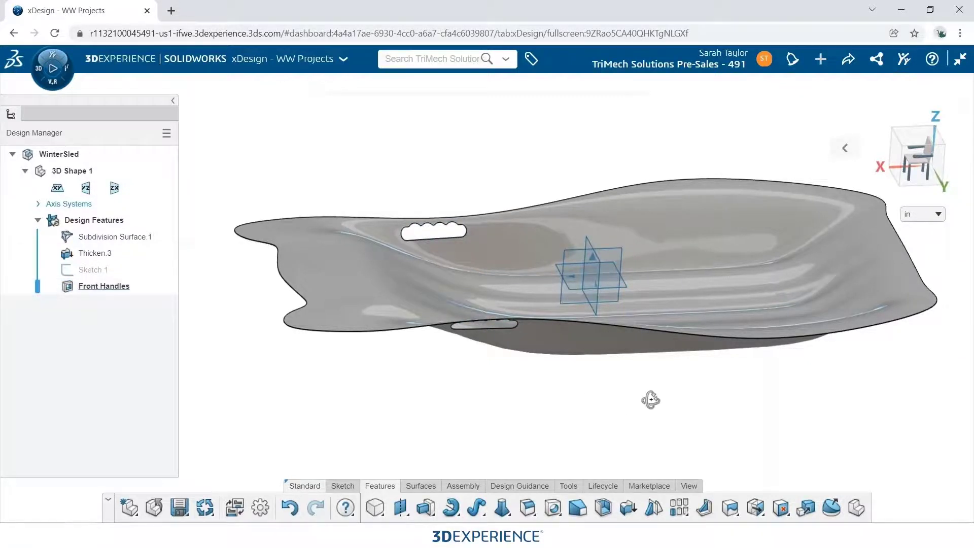
middle_drag(647, 398, 558, 259)
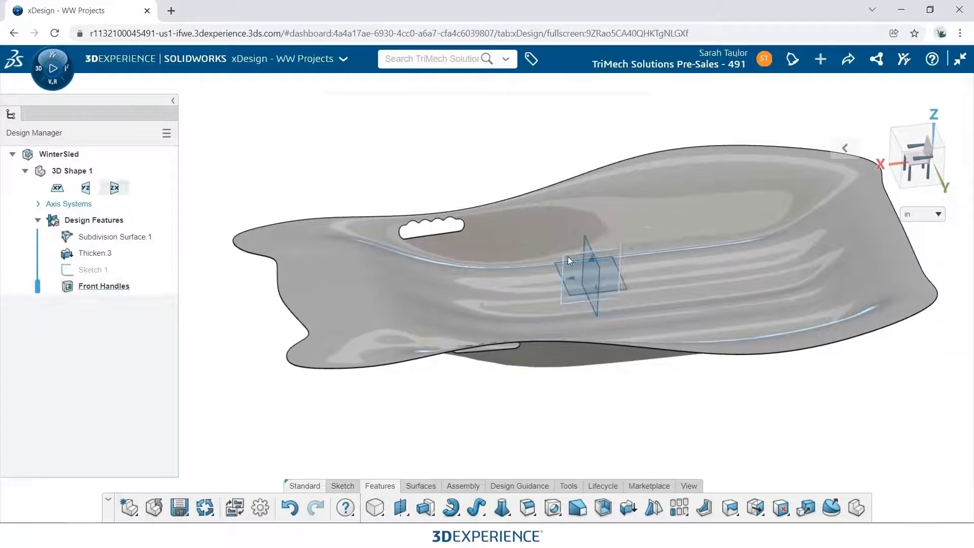
click(570, 294)
- On the XY plane, draw a vertical slot 6 long and 1.25 wide near the sled's upper right edge
click(604, 247)
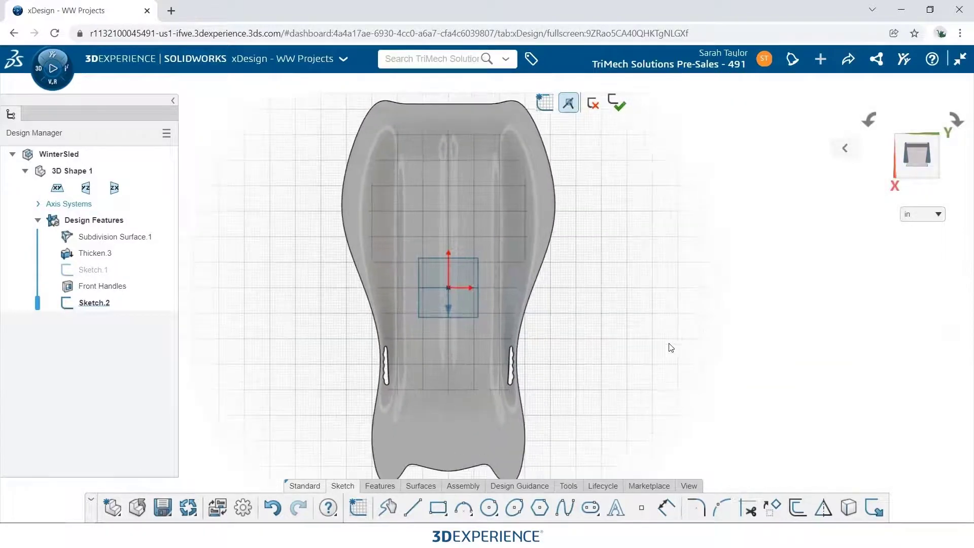
scroll(541, 170, up, 5)
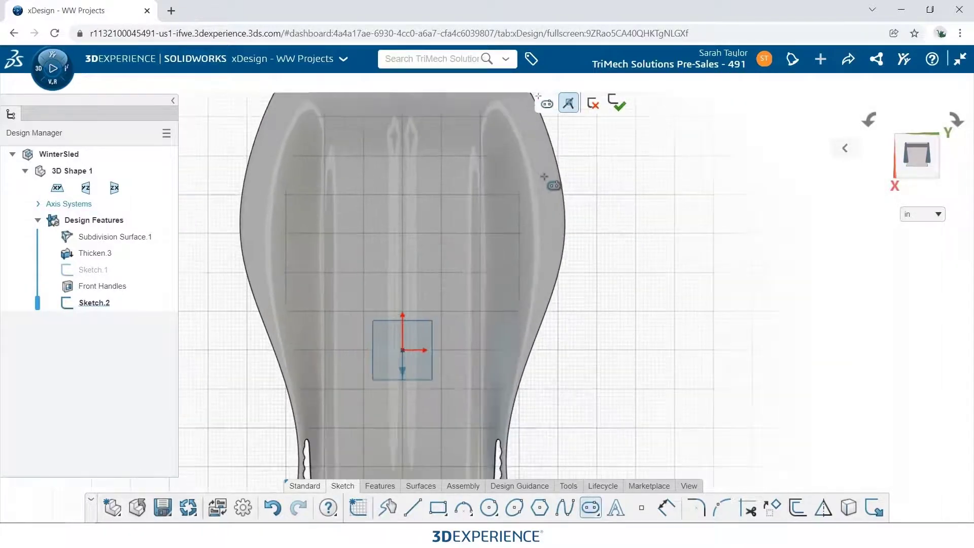
click(540, 163)
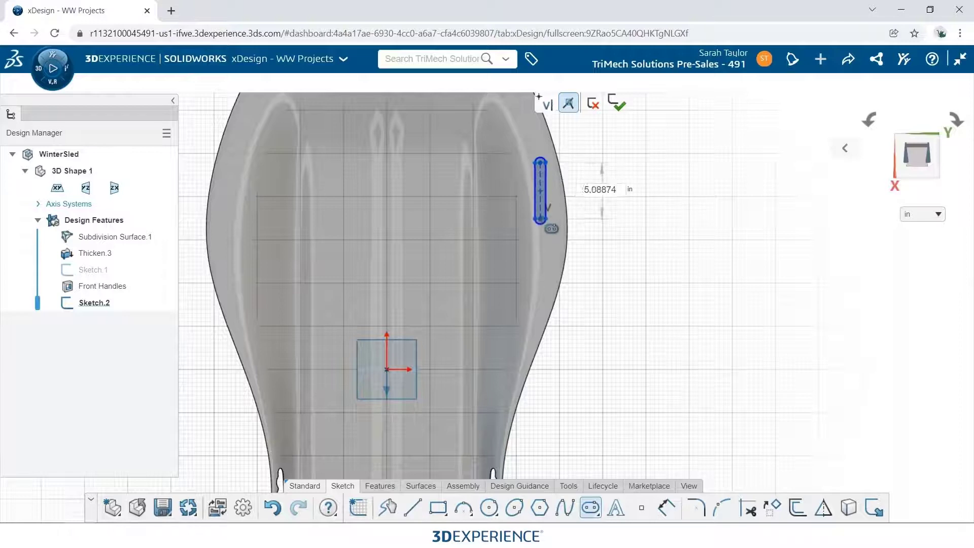
click(540, 219)
click(562, 233)
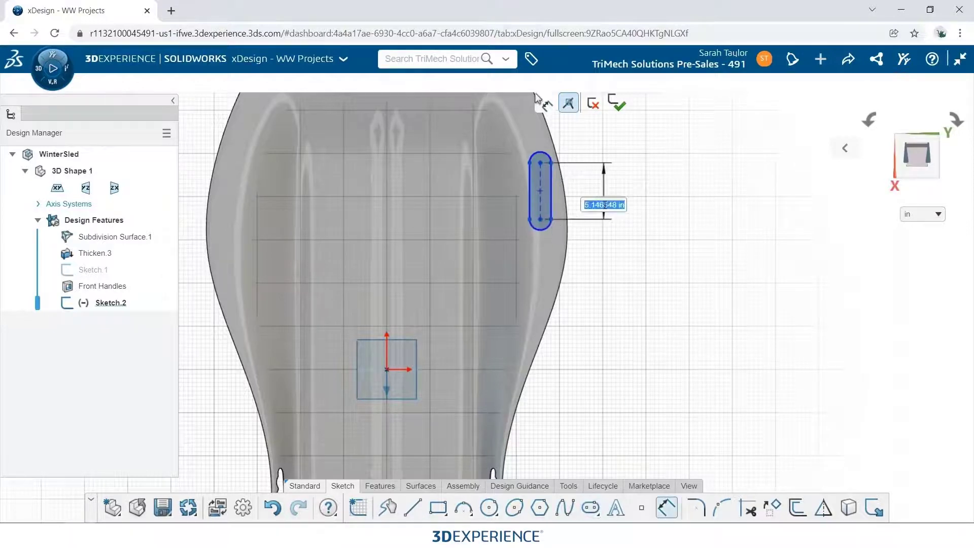
text(6)
key(Return)
text(1.25)
key(Return)
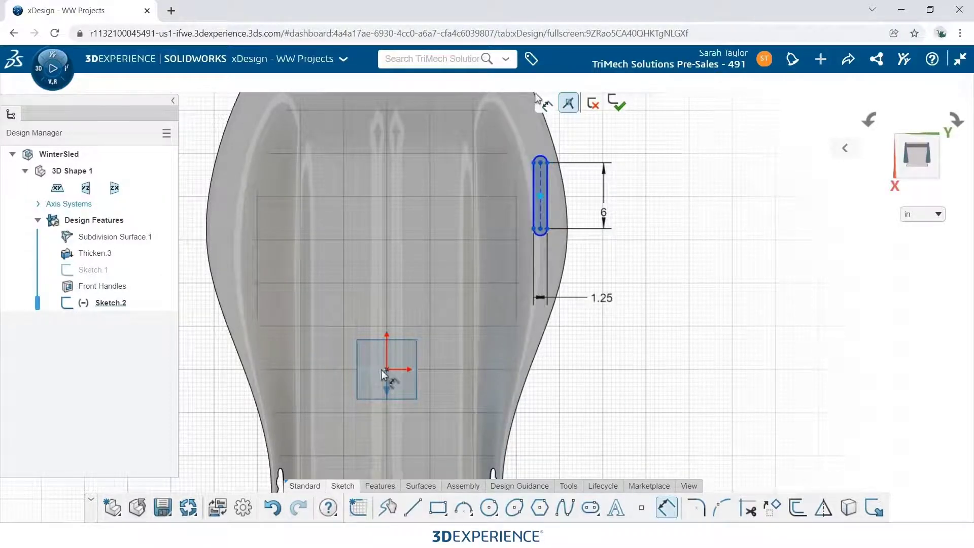
- Dimension the slot centre 13 vertically and 15 horizontally from the origin
click(384, 370)
click(323, 332)
text(13)
key(Return)
click(544, 233)
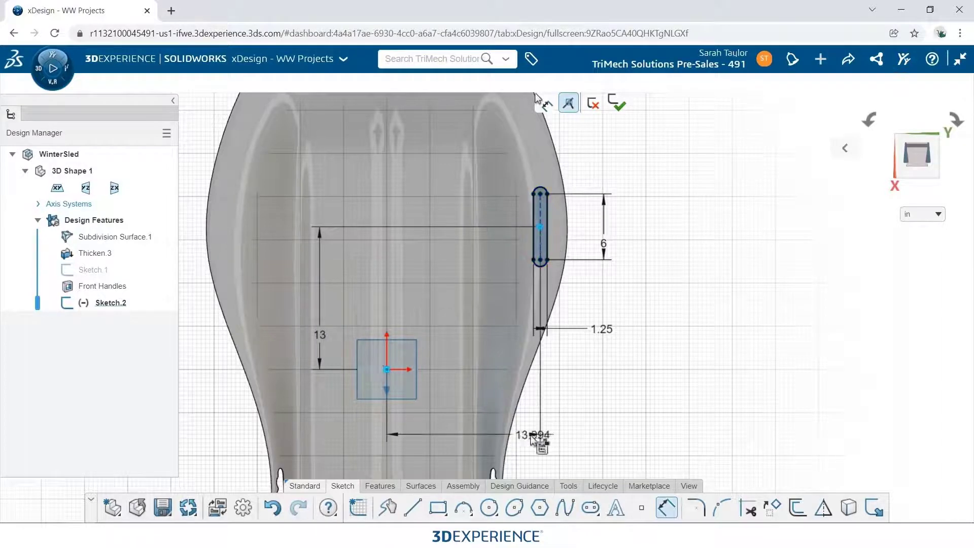
click(531, 435)
text(15)
key(Return)
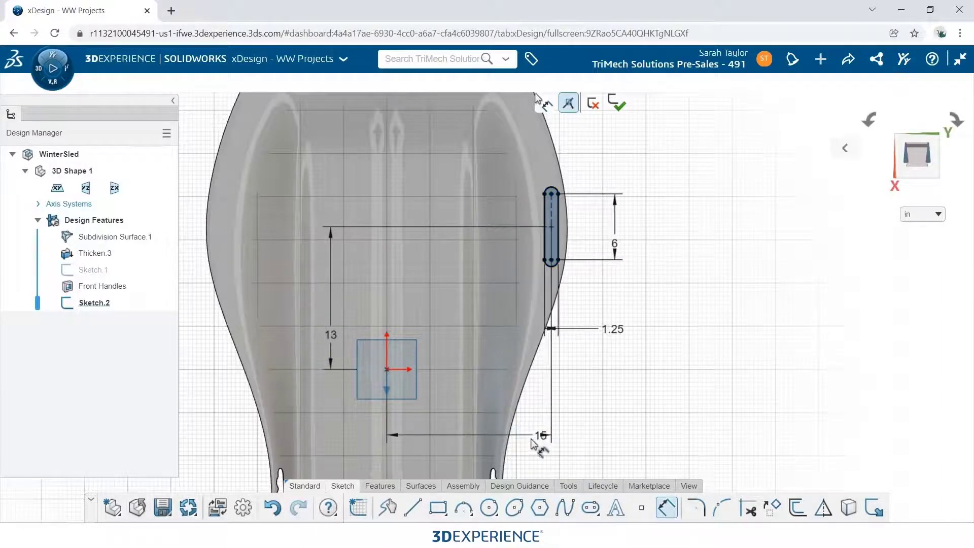
key(Escape)
scroll(488, 398, down, 5)
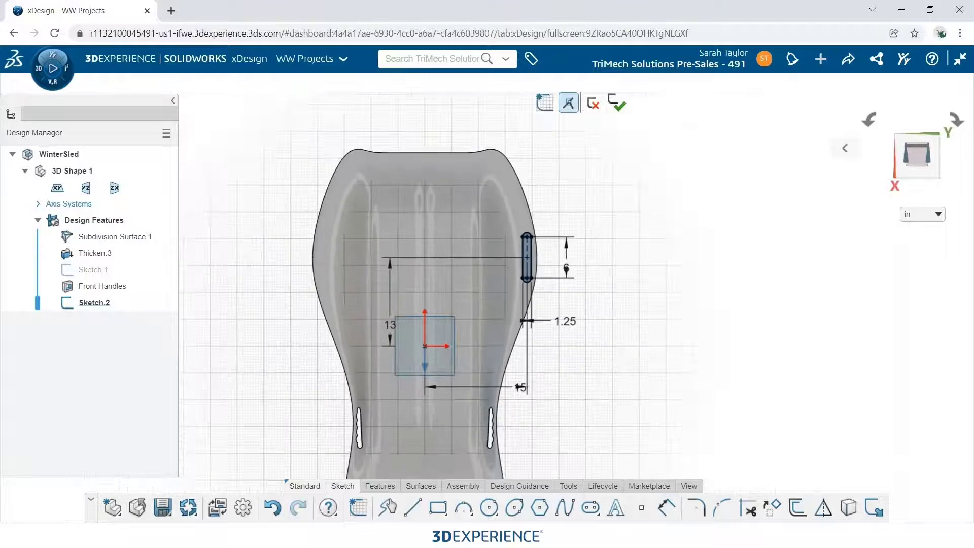
middle_drag(428, 421, 305, 471)
- Extrude-cut the slot sketch Through all in both directions
click(379, 487)
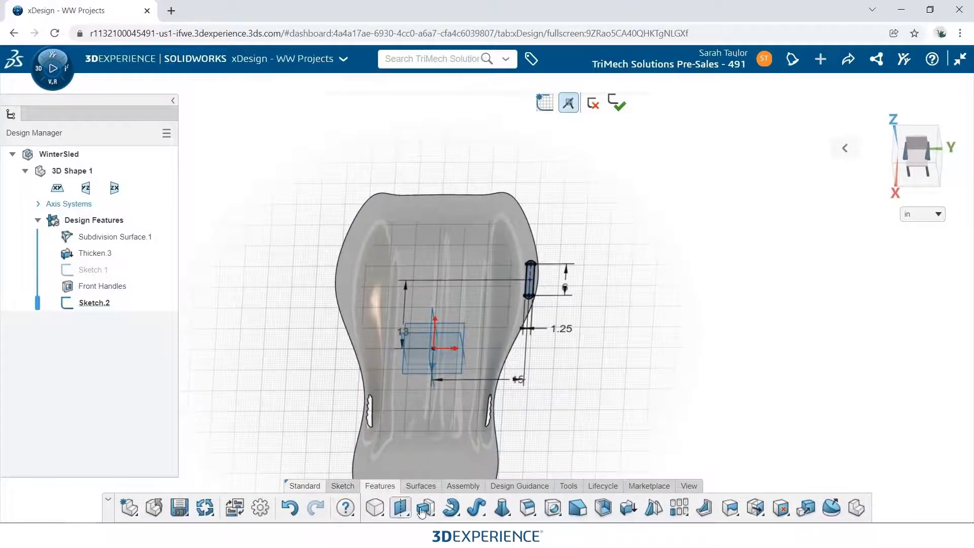
mouse_move(431, 515)
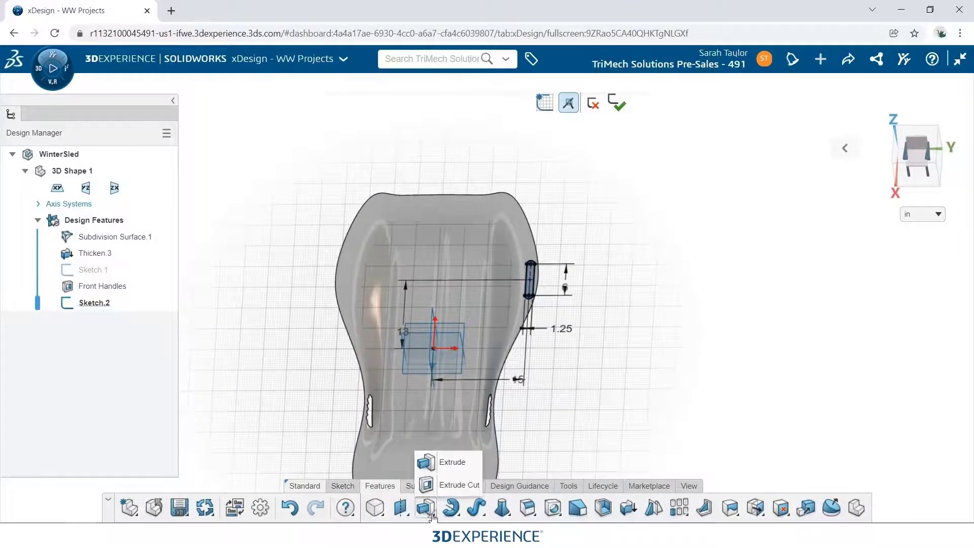
click(448, 485)
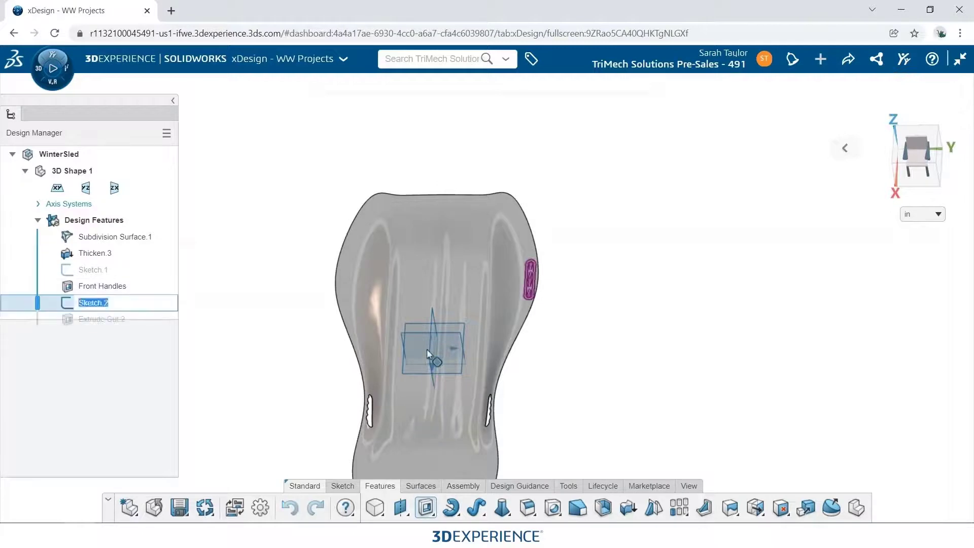
click(357, 314)
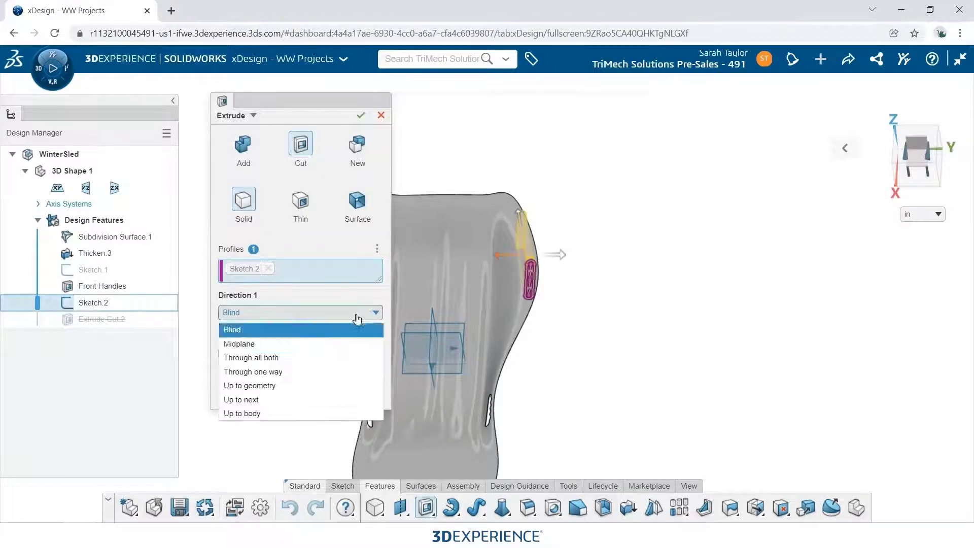
click(305, 358)
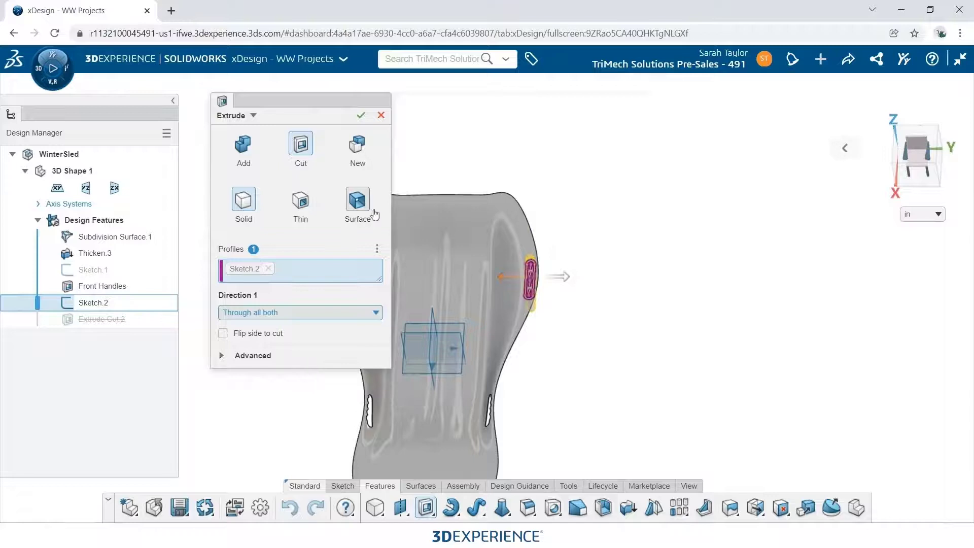
click(360, 115)
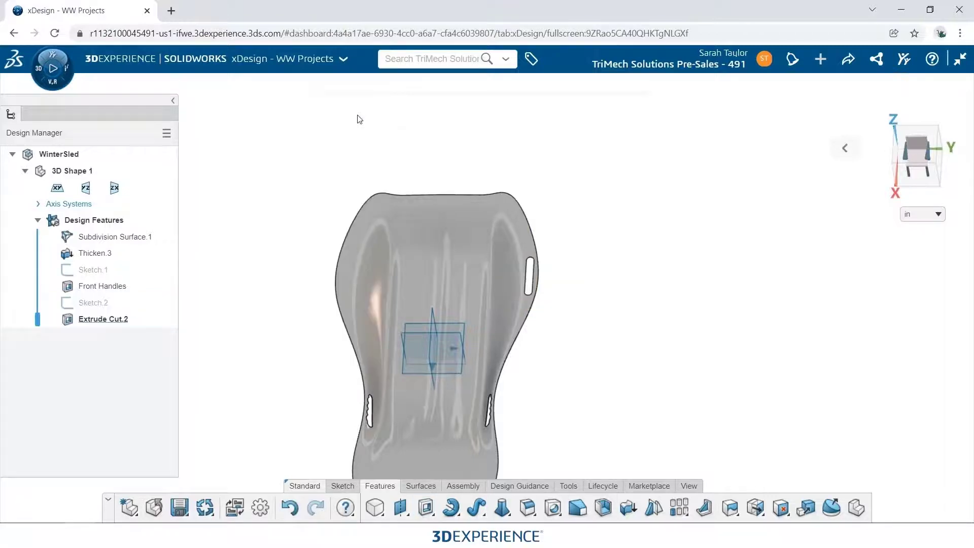
- Rename Extrude Cut.2 to 'Back Handle'
click(128, 320)
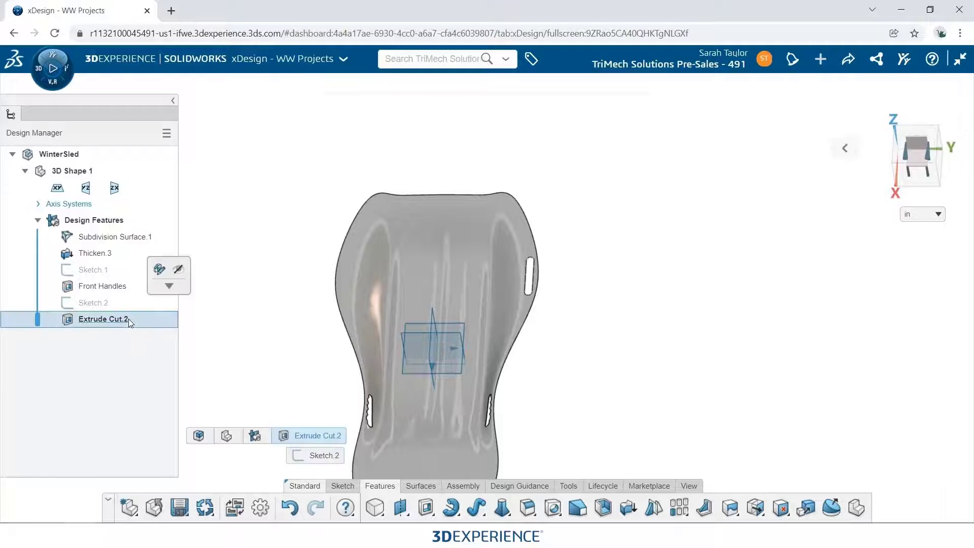
click(124, 320)
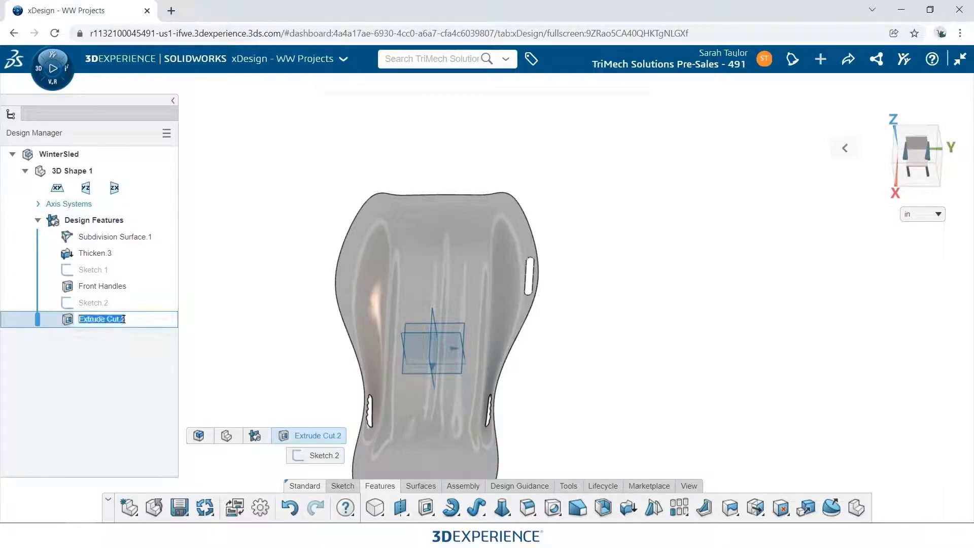
text(Back Handle)
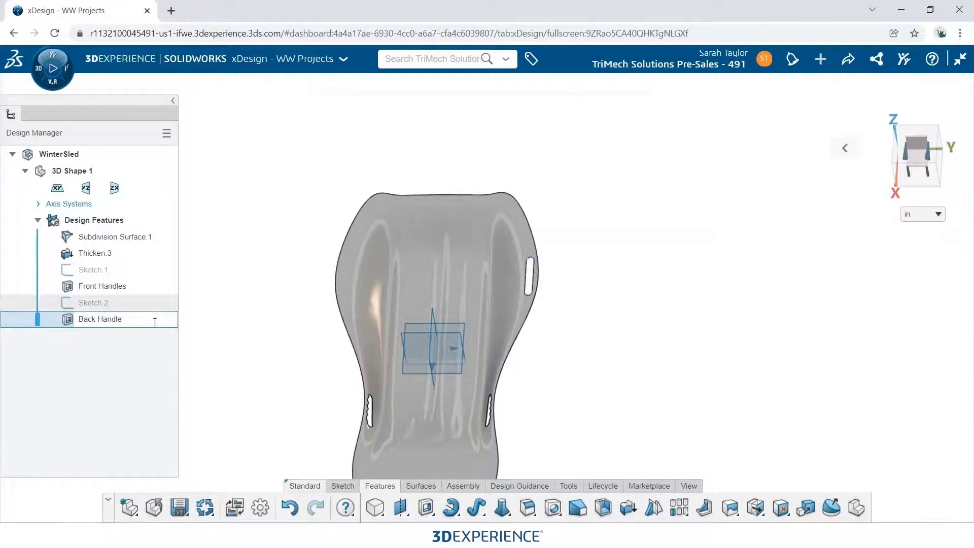
click(232, 350)
middle_drag(273, 396, 279, 355)
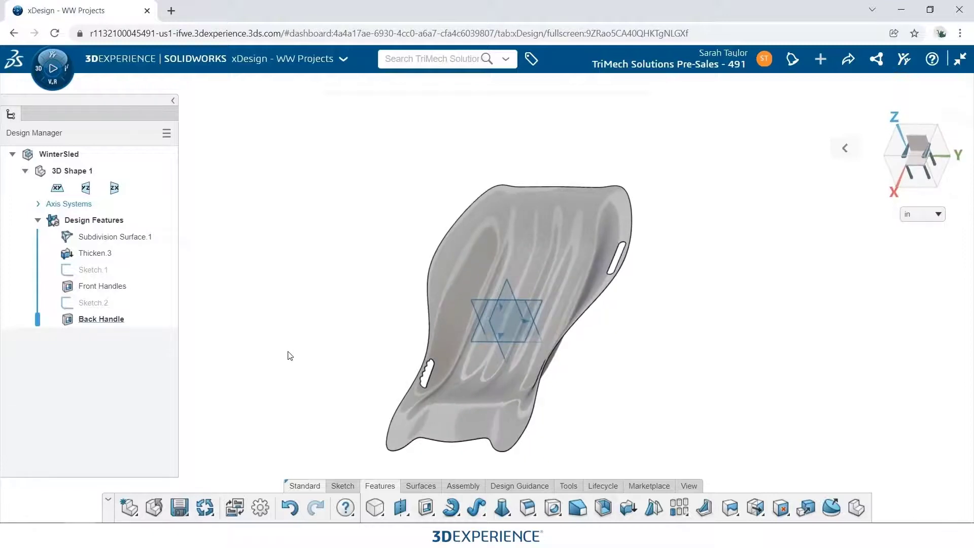
- Mirror the Back Handle across the zx plane to the opposite side
click(654, 508)
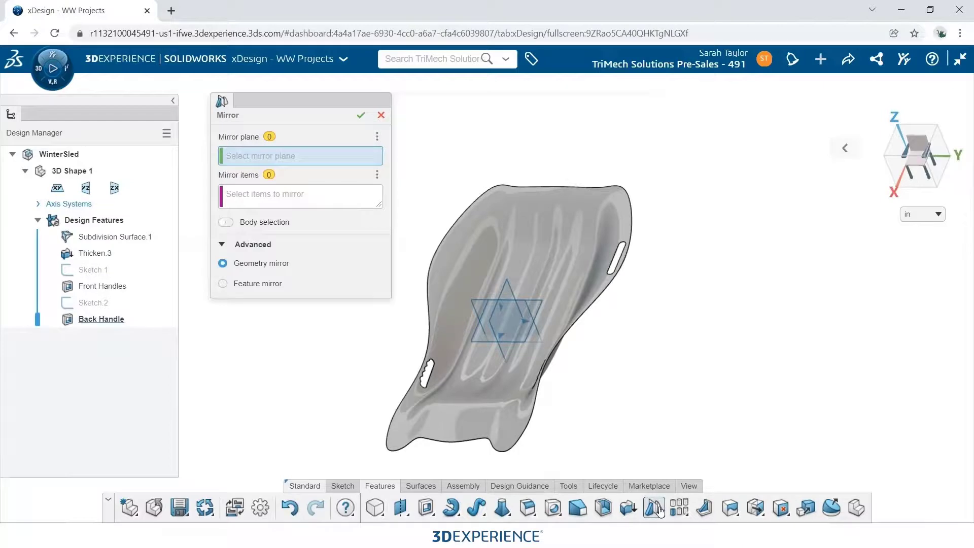
click(494, 328)
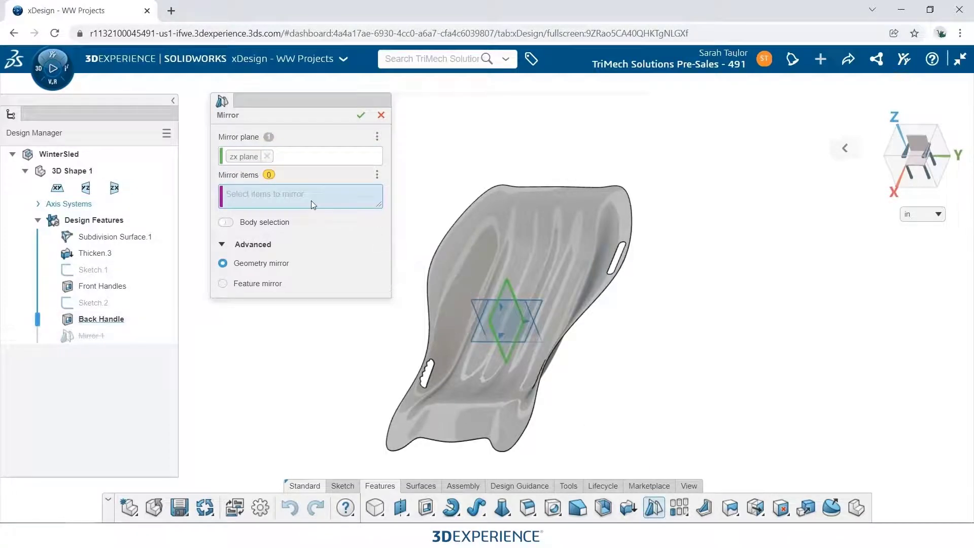
click(100, 319)
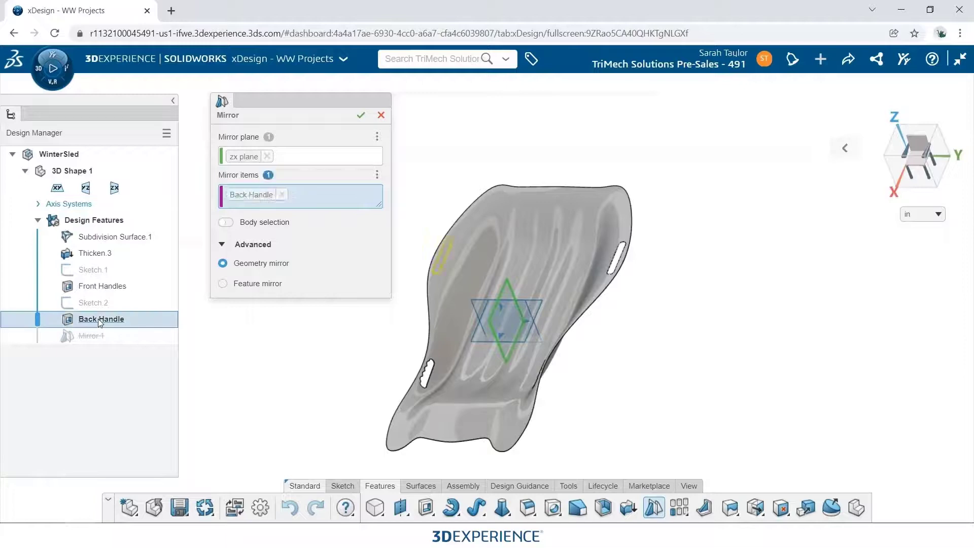
click(361, 118)
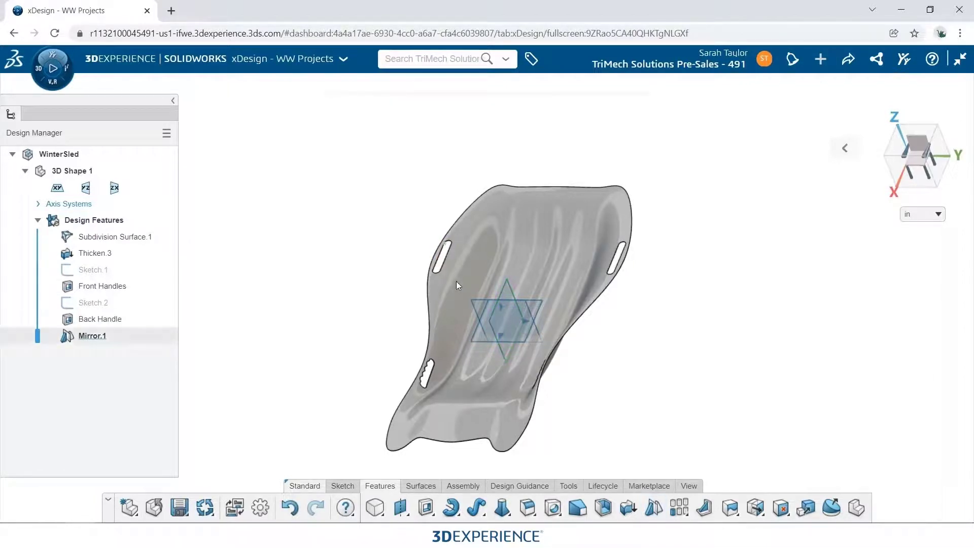
- Start a sketch on the XY plane and draw a small circle in the lower corner lobe
click(485, 341)
click(514, 290)
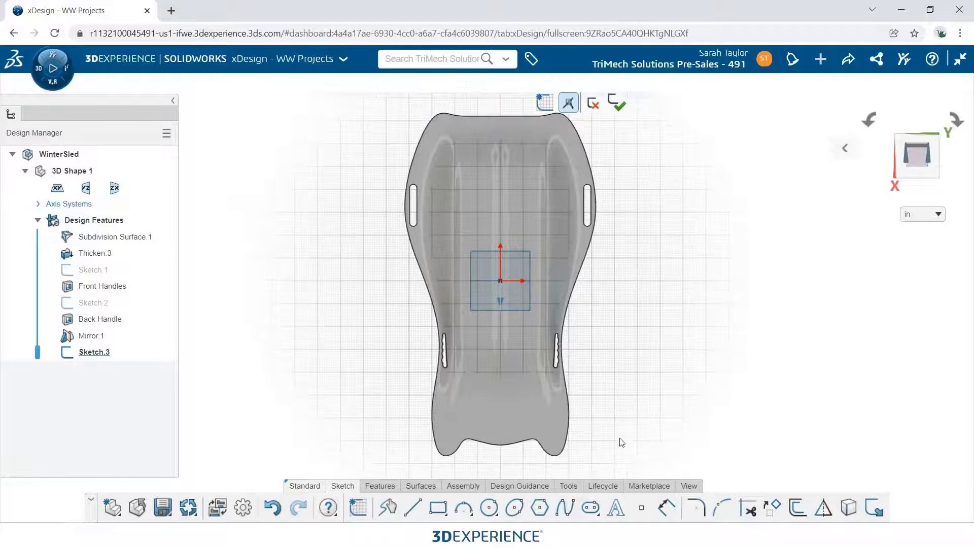
click(489, 507)
scroll(558, 447, down, 3)
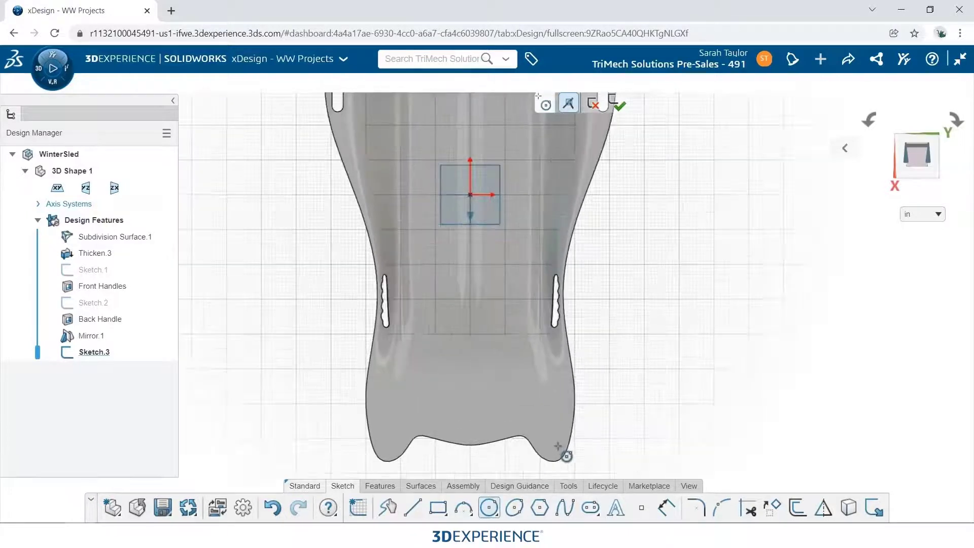
scroll(558, 447, down, 3)
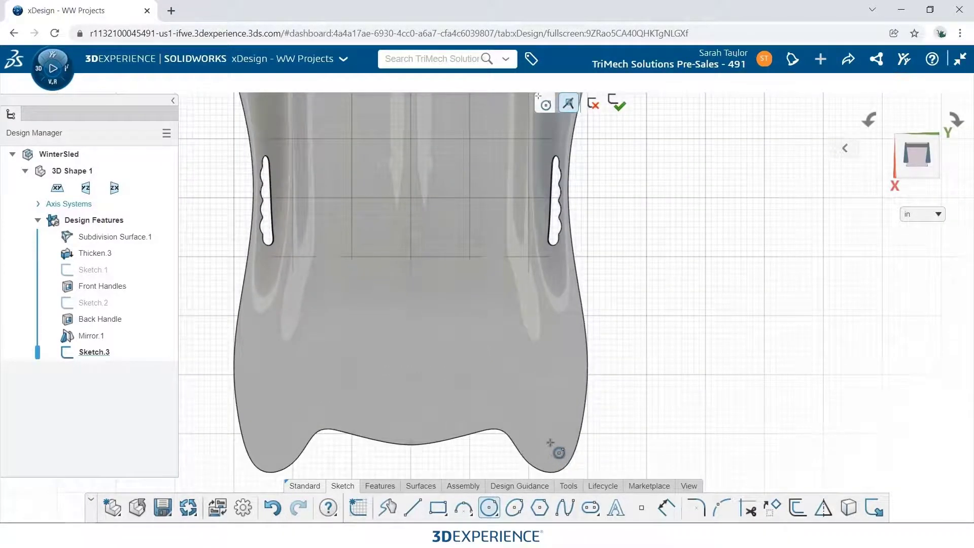
click(548, 440)
click(560, 433)
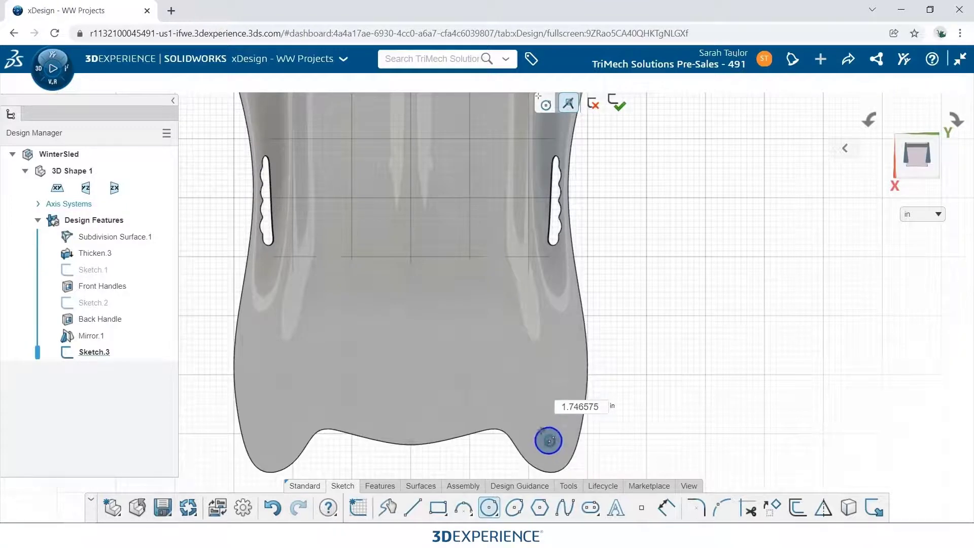
- Draw a second small circle near the sled's top right corner
scroll(618, 293, up, 5)
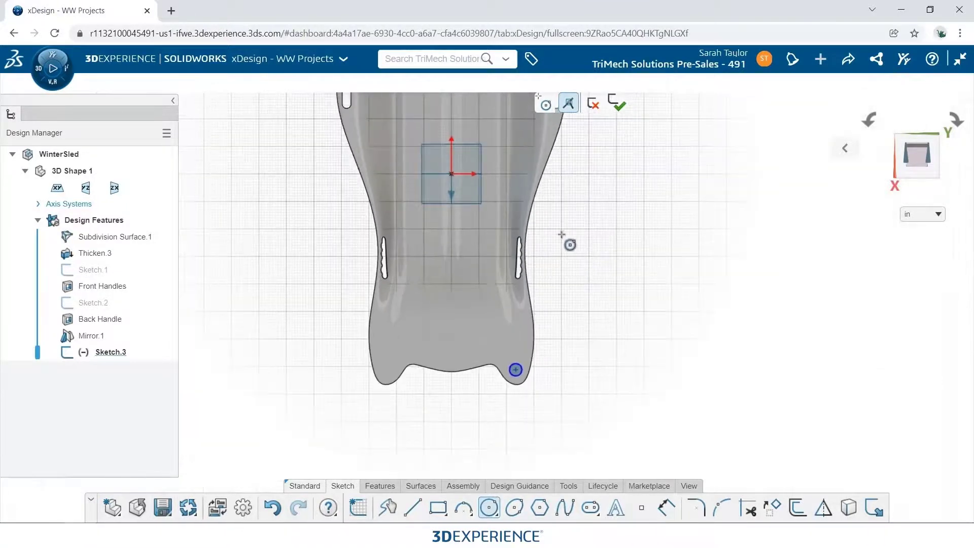
middle_drag(513, 170, 487, 345)
scroll(484, 243, down, 4)
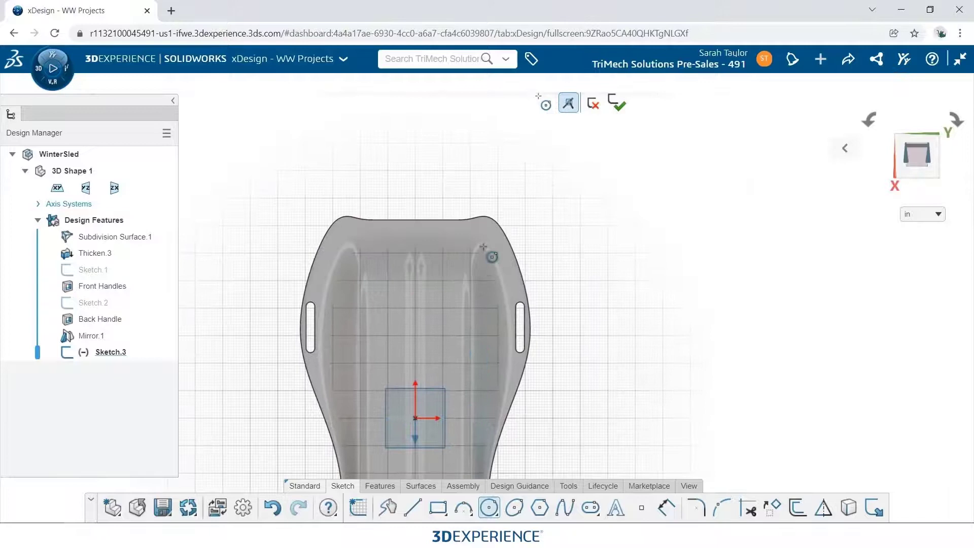
scroll(484, 239, down, 2)
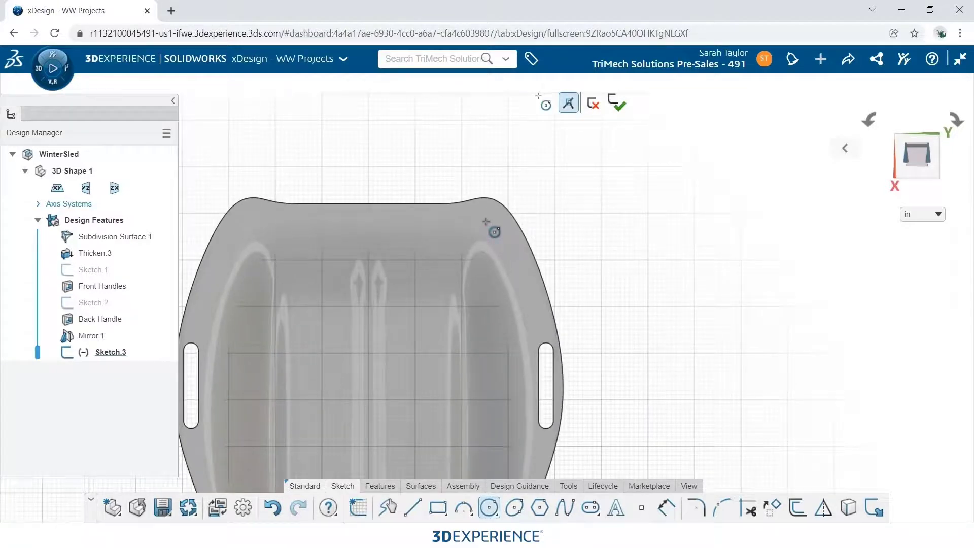
click(485, 221)
click(521, 258)
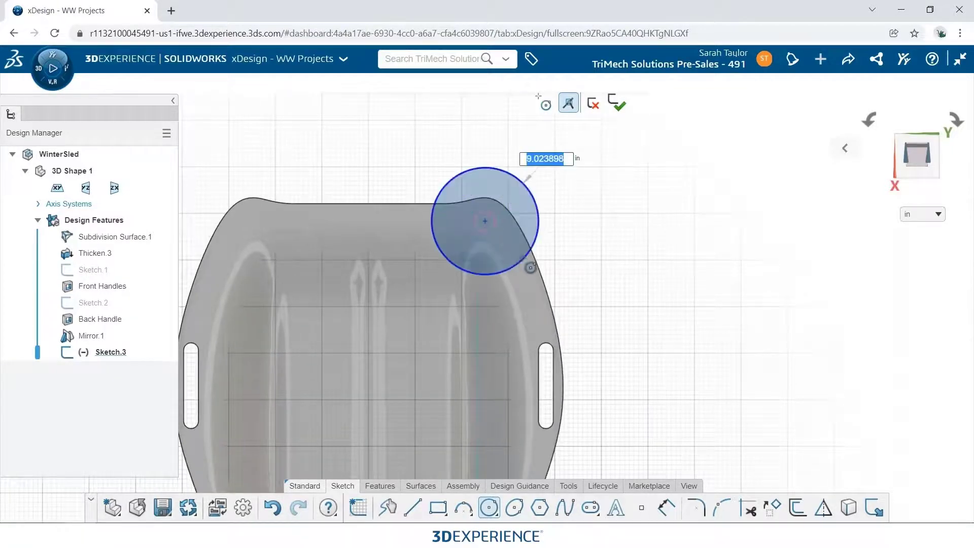
click(492, 231)
key(Escape)
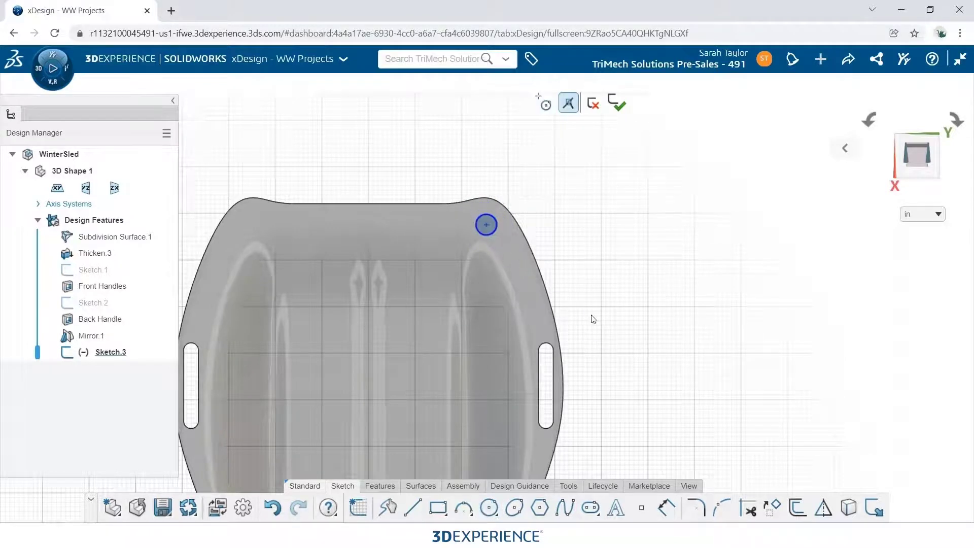
- Delete the stray thin rectangle from the sketch
click(495, 223)
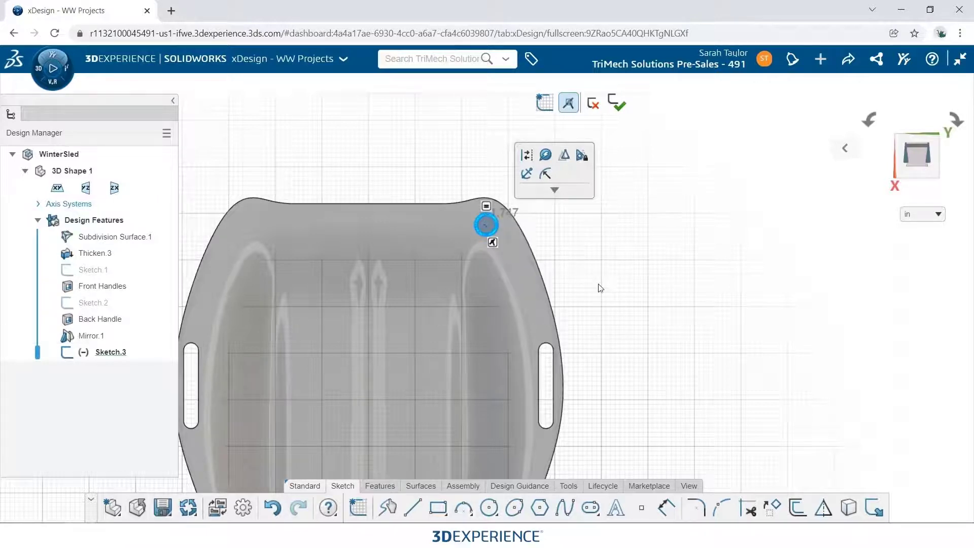
key(Escape)
scroll(461, 436, down, 1)
scroll(454, 435, down, 3)
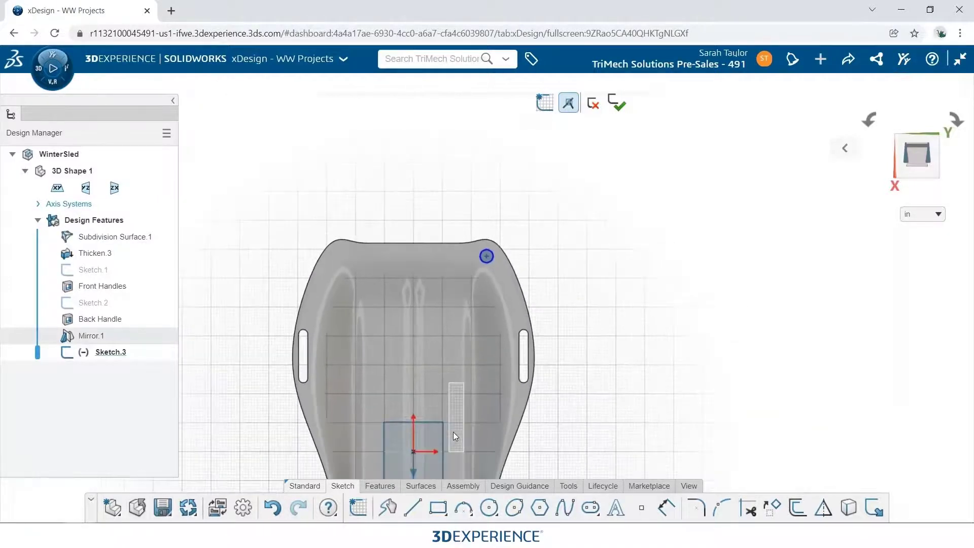
middle_drag(452, 431, 447, 283)
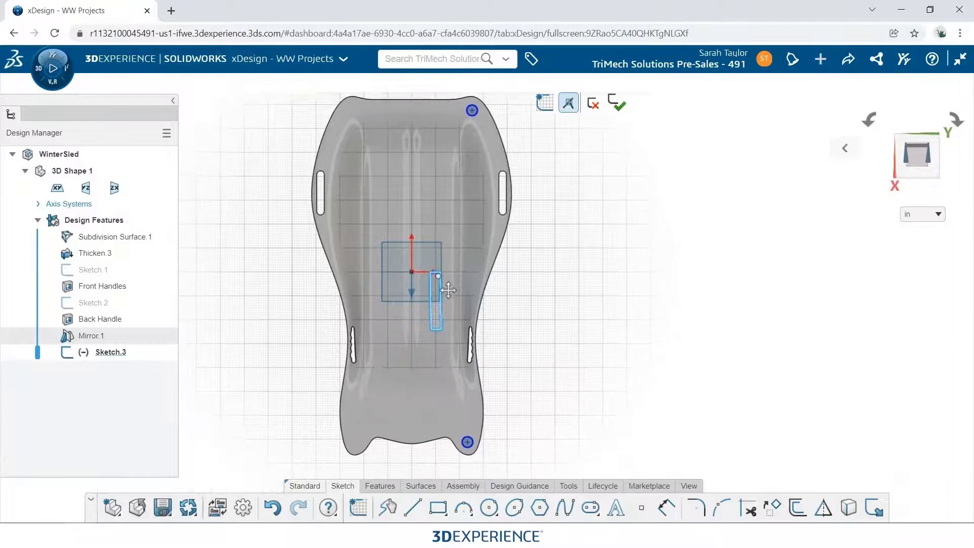
key(Delete)
- Dimension the lower circle's diameter to 1.25
click(666, 507)
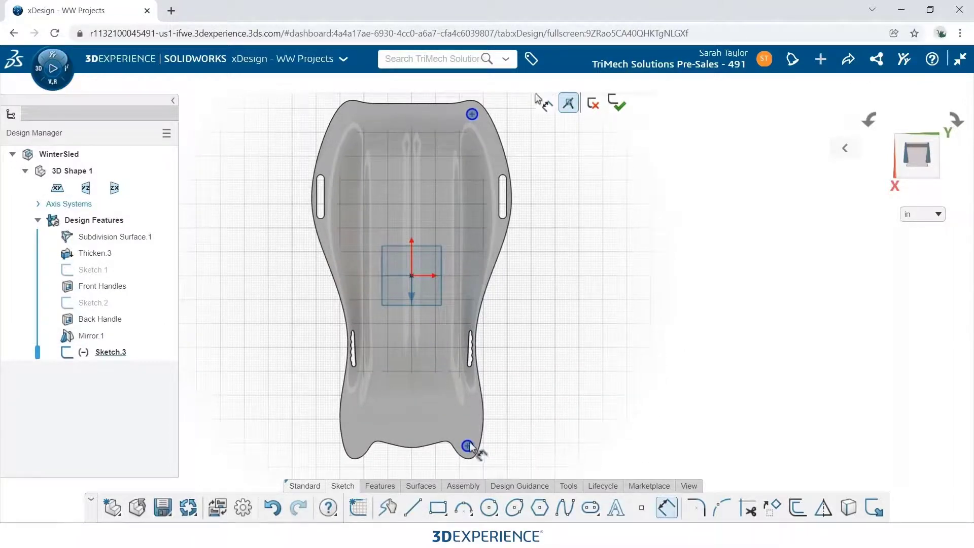
click(467, 445)
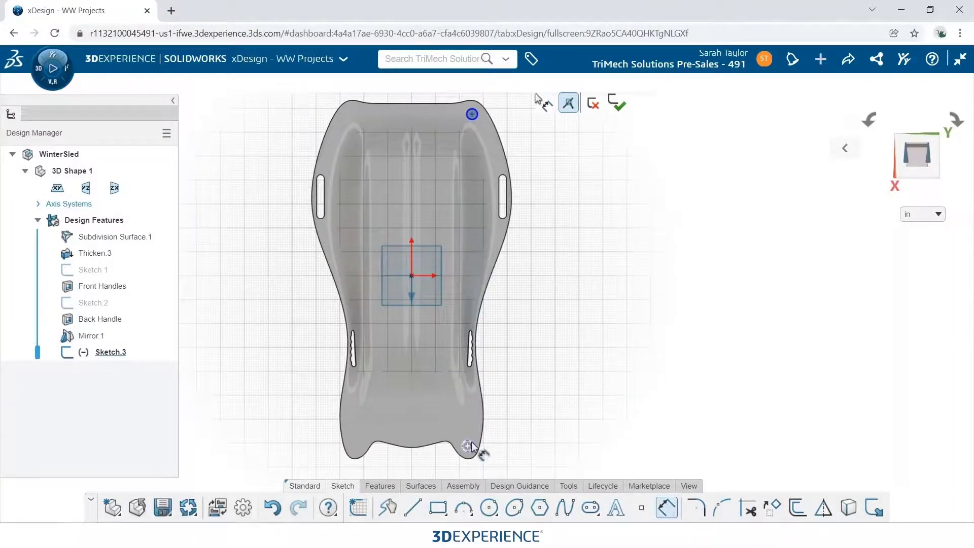
click(527, 444)
text(1.25)
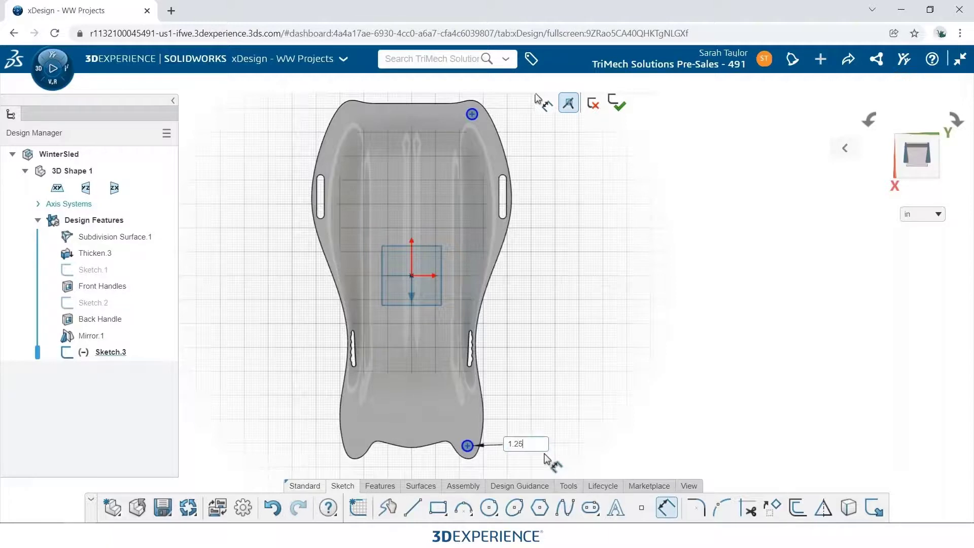
key(Return)
key(Escape)
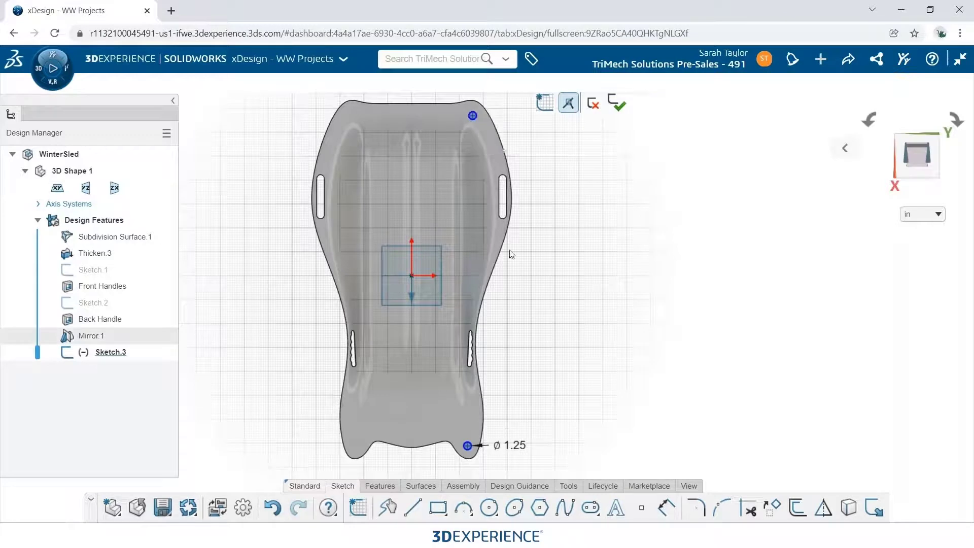
- Cut Sketch.3's two circles Through all in both directions as rope holes
click(380, 486)
click(426, 507)
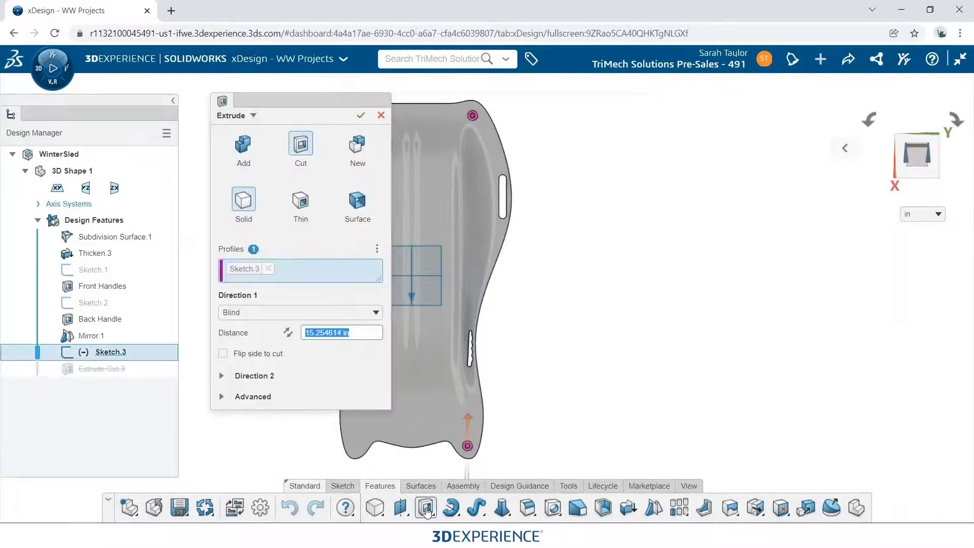
click(309, 313)
click(268, 358)
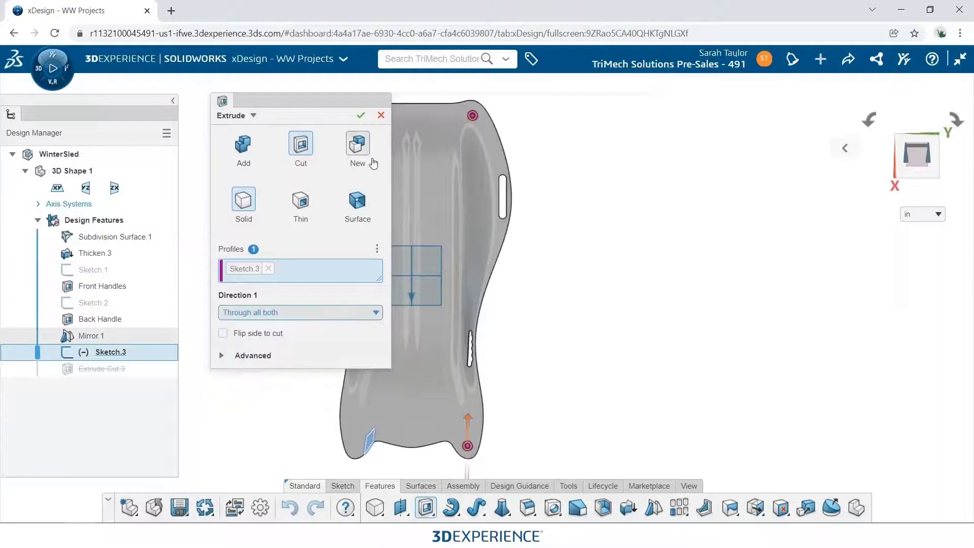
key(Return)
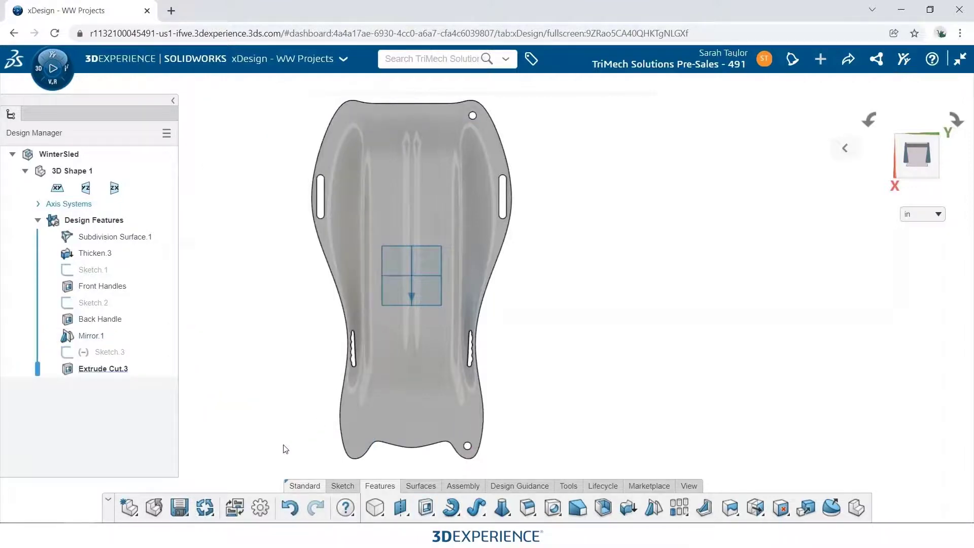
middle_drag(284, 442, 250, 416)
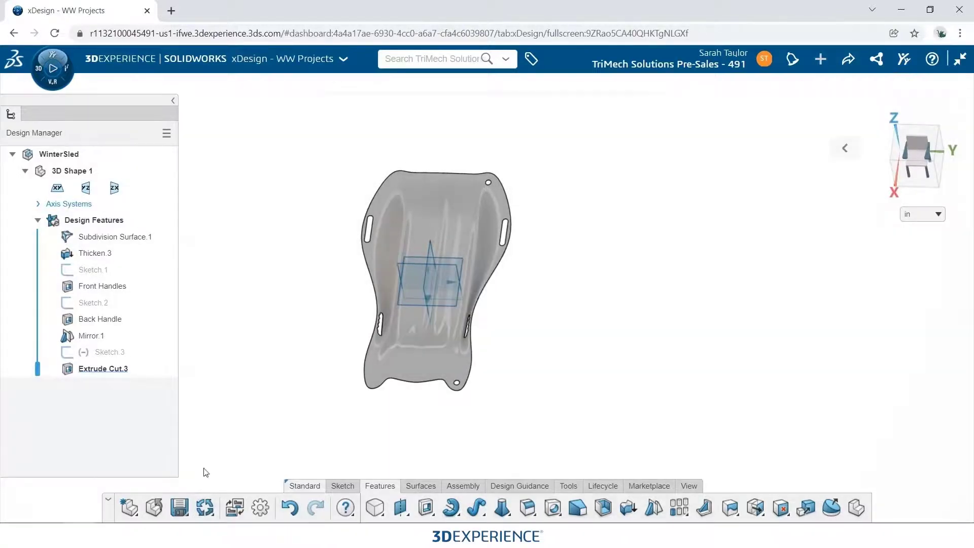
mouse_move(39, 375)
mouse_down()
mouse_move(39, 290)
mouse_move(39, 380)
mouse_up()
- Move Sketch.3 and Extrude Cut.3 ahead of Mirror.1 in the history
scroll(306, 322, down, 1)
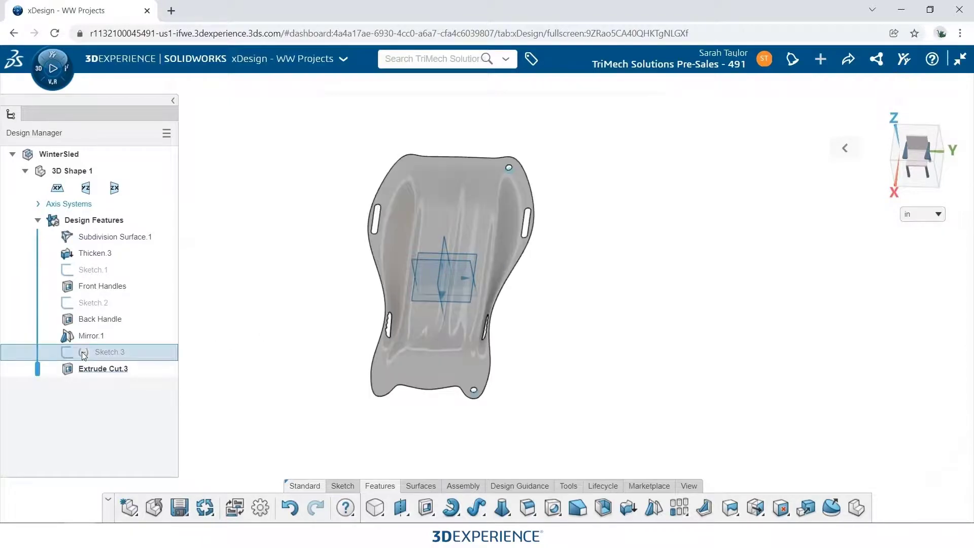
drag(84, 326, 82, 328)
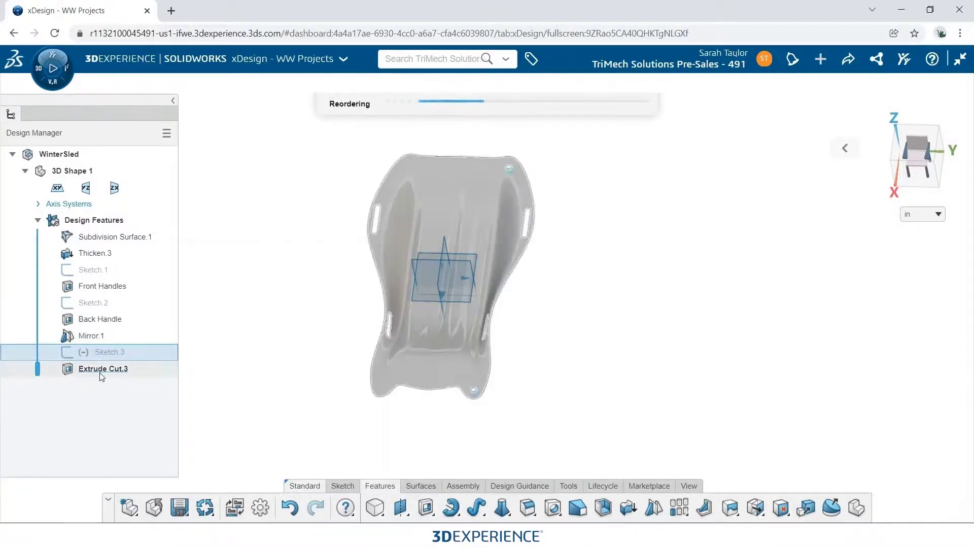
mouse_move(101, 376)
mouse_down()
mouse_move(94, 345)
mouse_move(39, 374)
mouse_up()
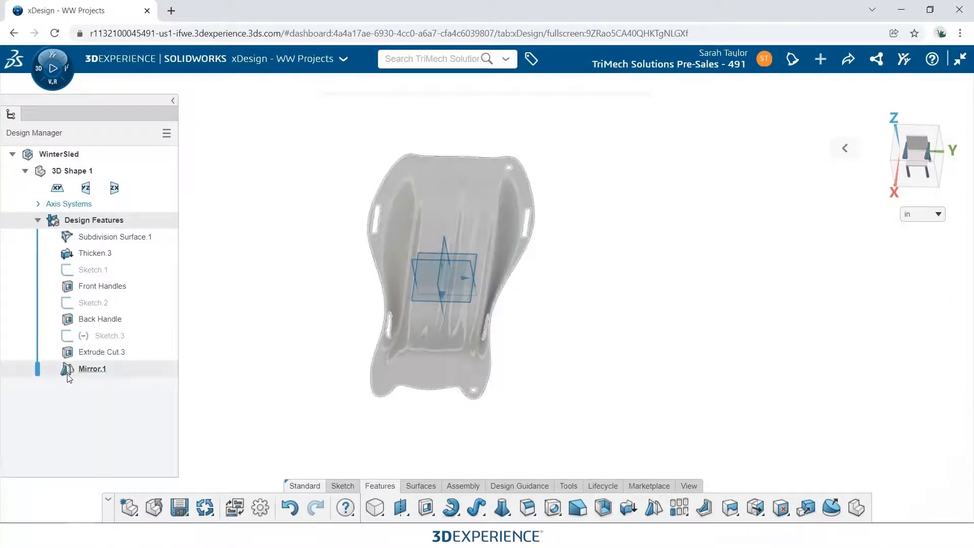
- Edit Mirror.1 to also mirror Extrude Cut.3 across the zx plane
click(83, 371)
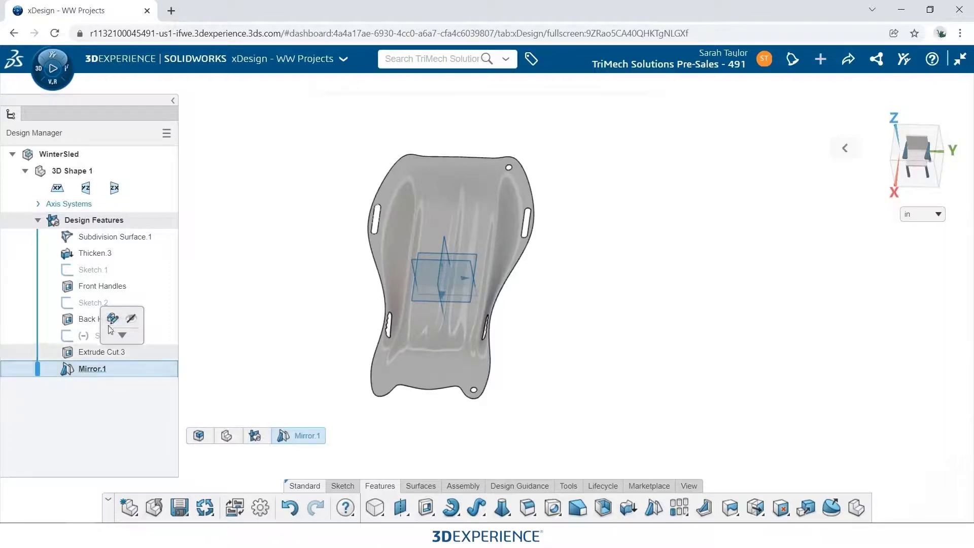
click(114, 320)
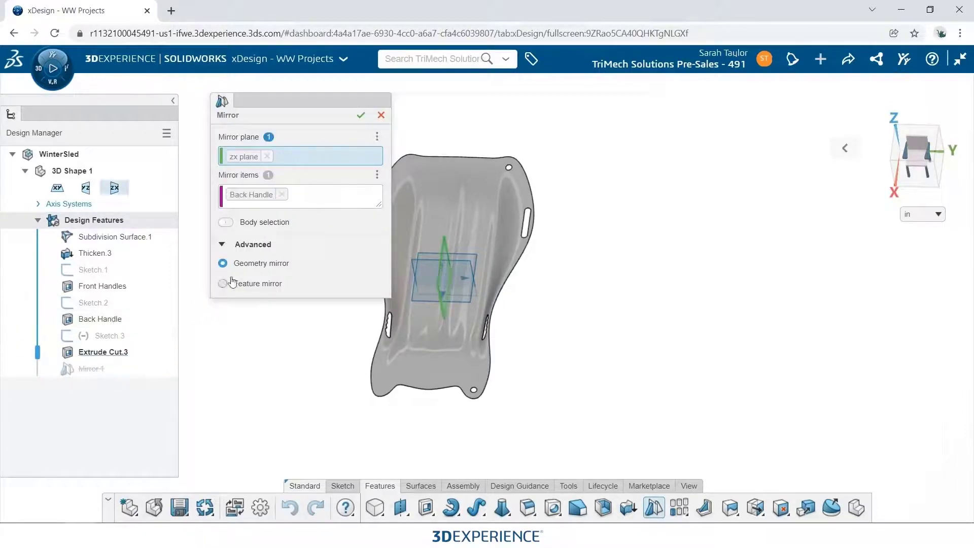
click(303, 199)
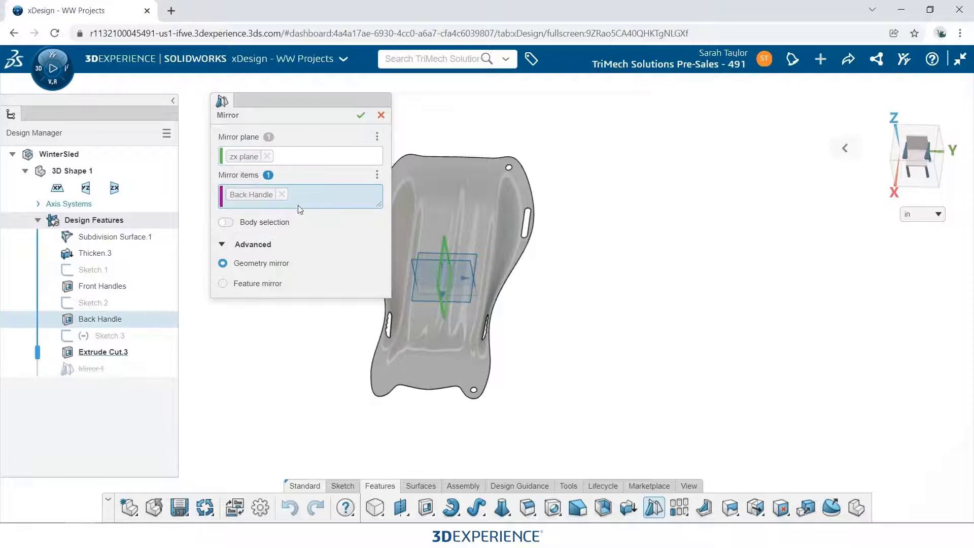
click(112, 352)
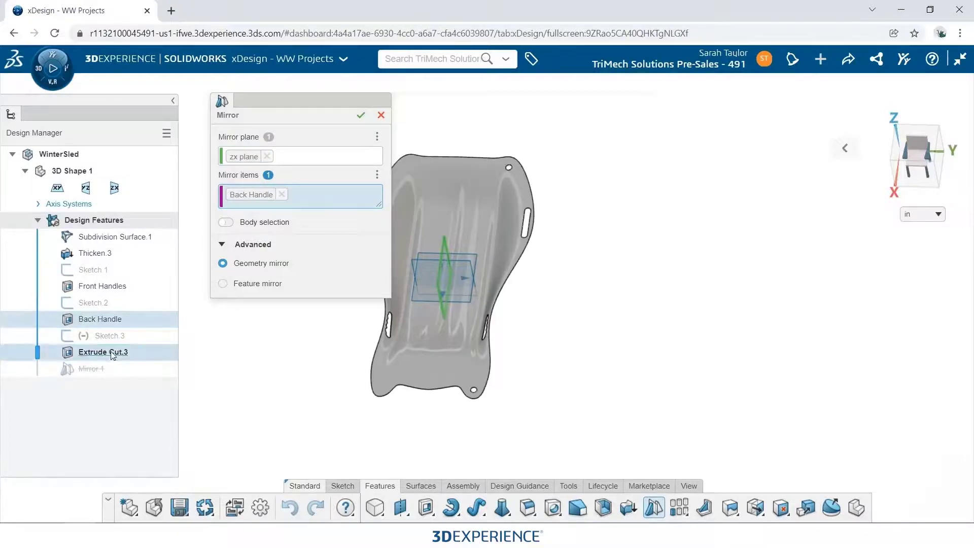
click(360, 116)
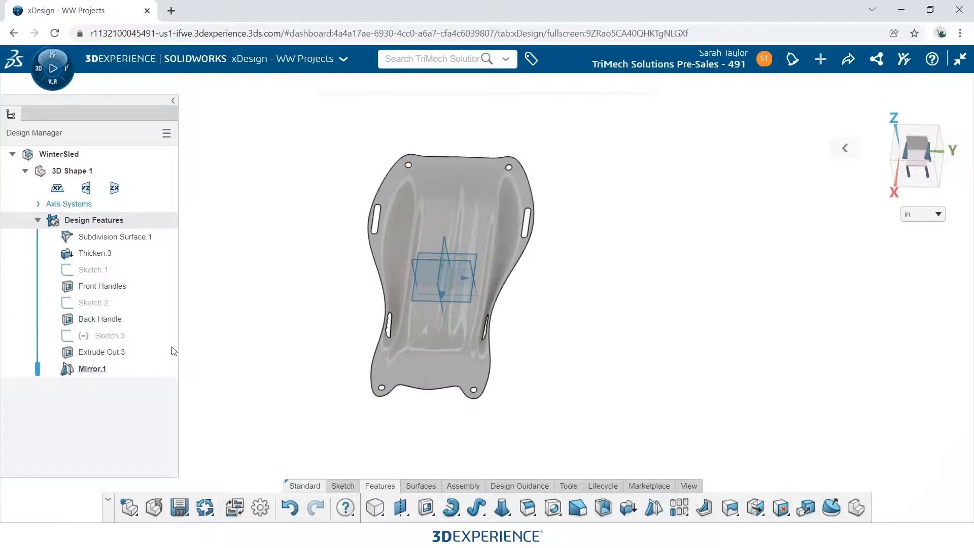
mouse_move(35, 370)
mouse_down()
mouse_move(48, 328)
mouse_move(38, 335)
mouse_move(37, 374)
mouse_up()
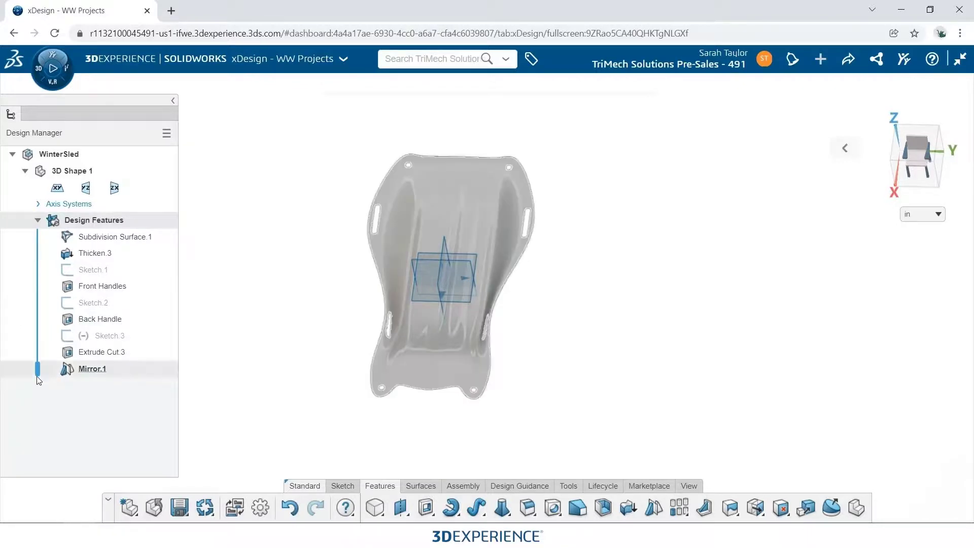
middle_drag(341, 414, 282, 398)
- Apply PE High Density from the Plastics library to the whole WinterSled part
scroll(536, 342, up, 10)
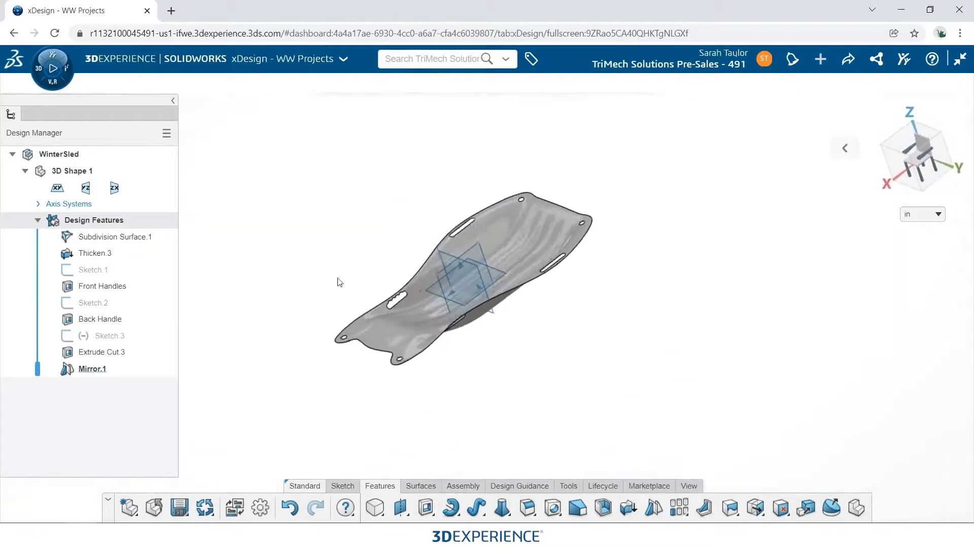
middle_drag(536, 343, 554, 363)
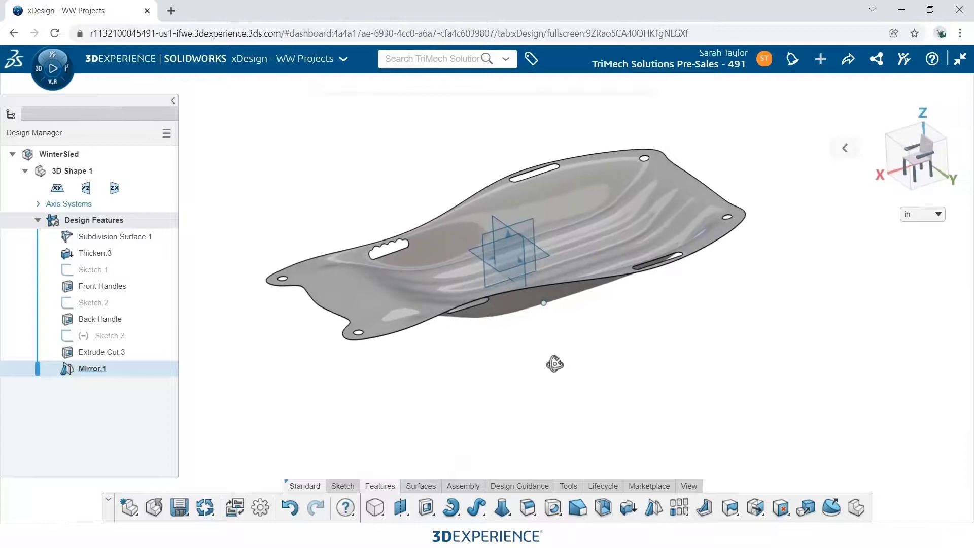
middle_drag(492, 154, 574, 469)
click(565, 485)
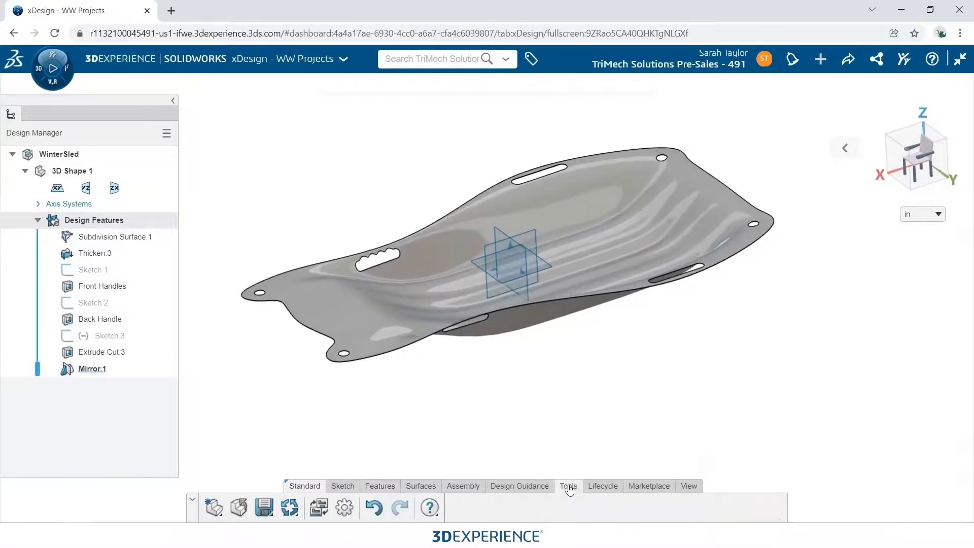
click(485, 509)
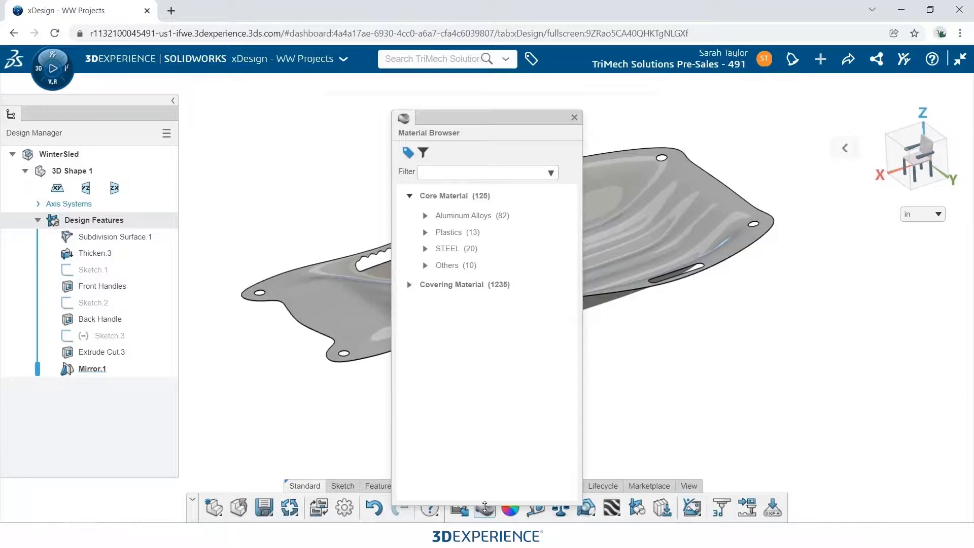
click(425, 232)
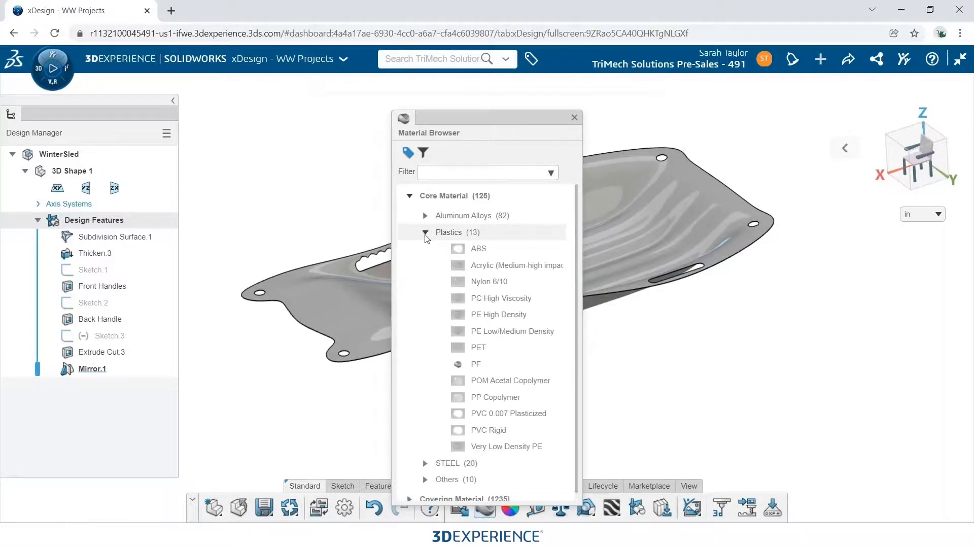
drag(517, 314, 671, 226)
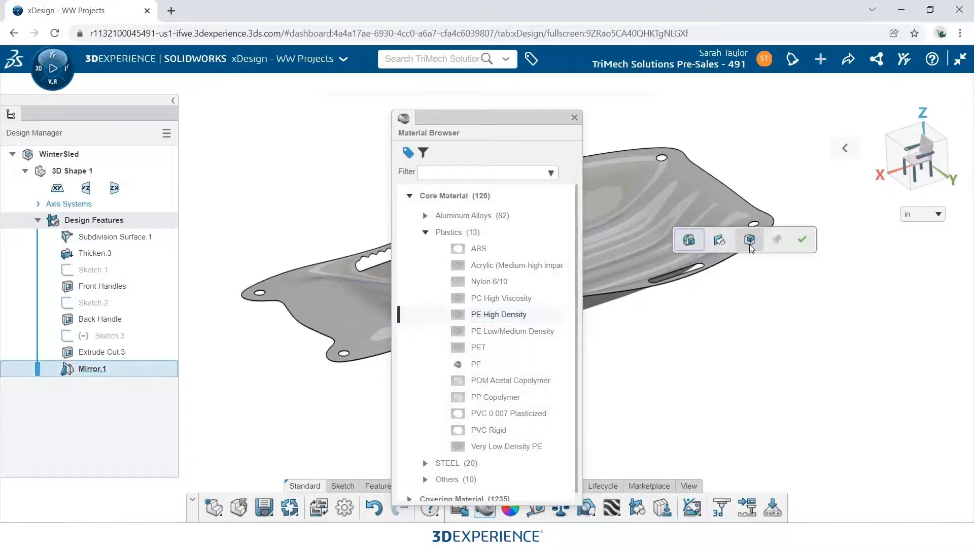
click(749, 242)
click(800, 242)
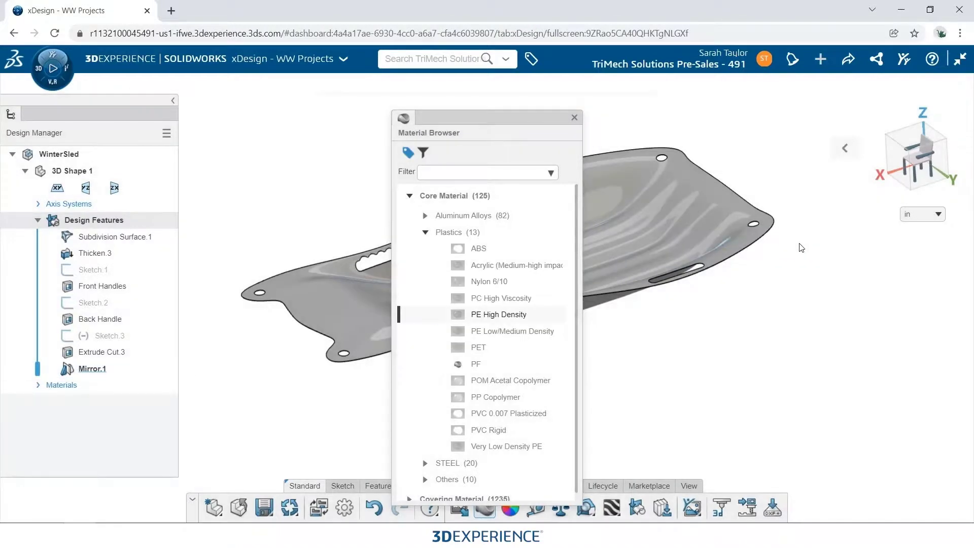
click(574, 118)
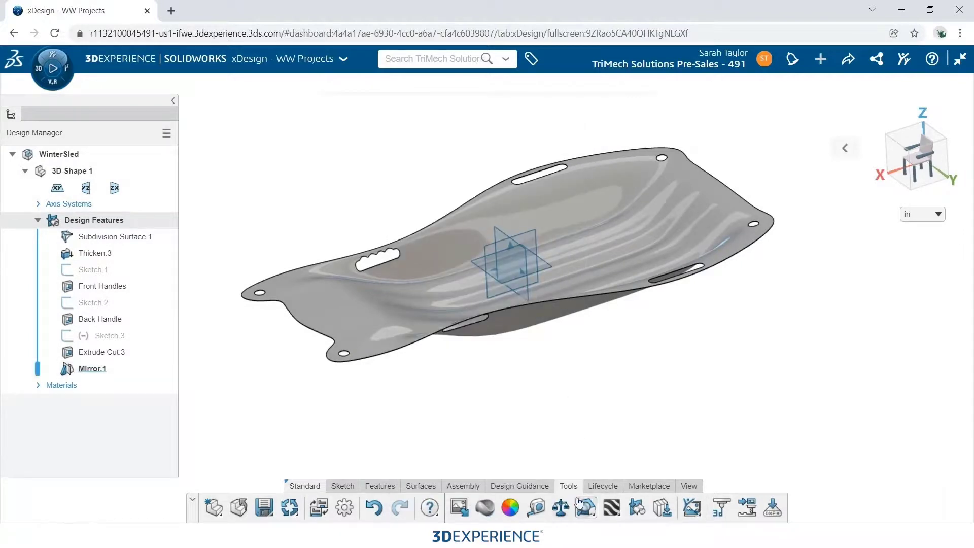
click(563, 511)
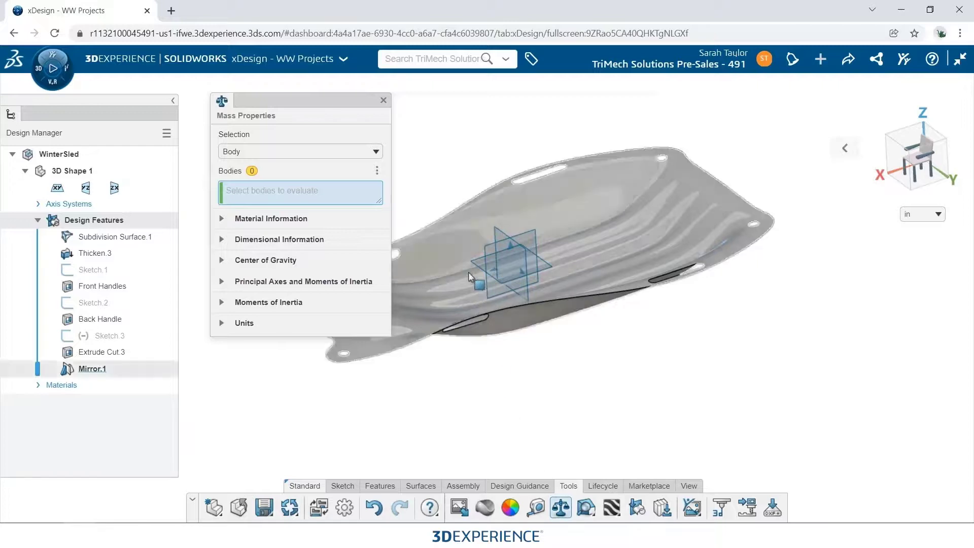
click(458, 237)
drag(333, 103, 309, 119)
click(218, 235)
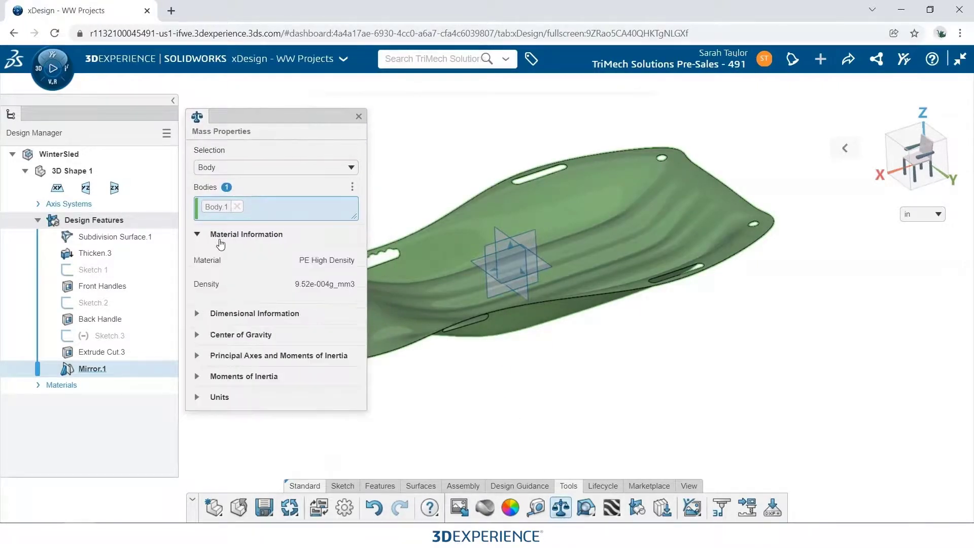
click(260, 315)
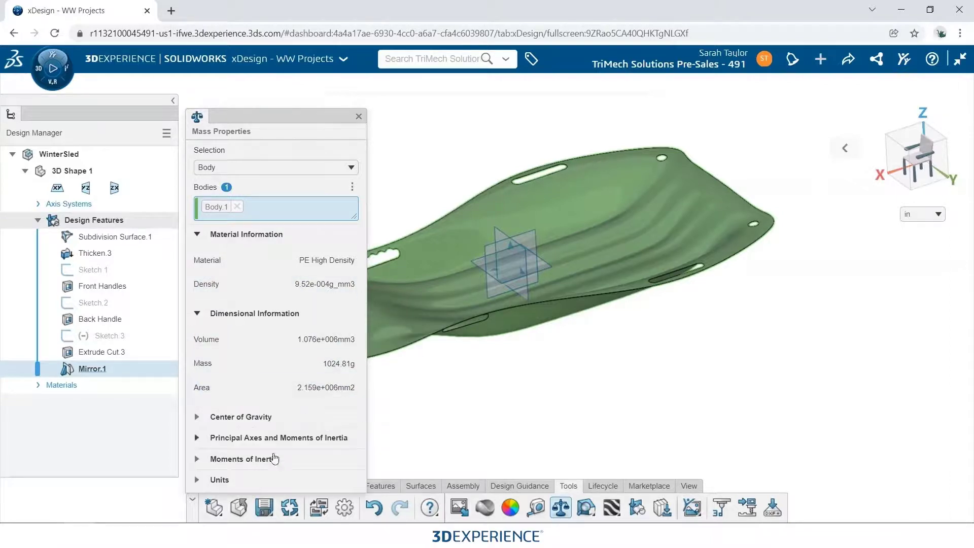
click(244, 480)
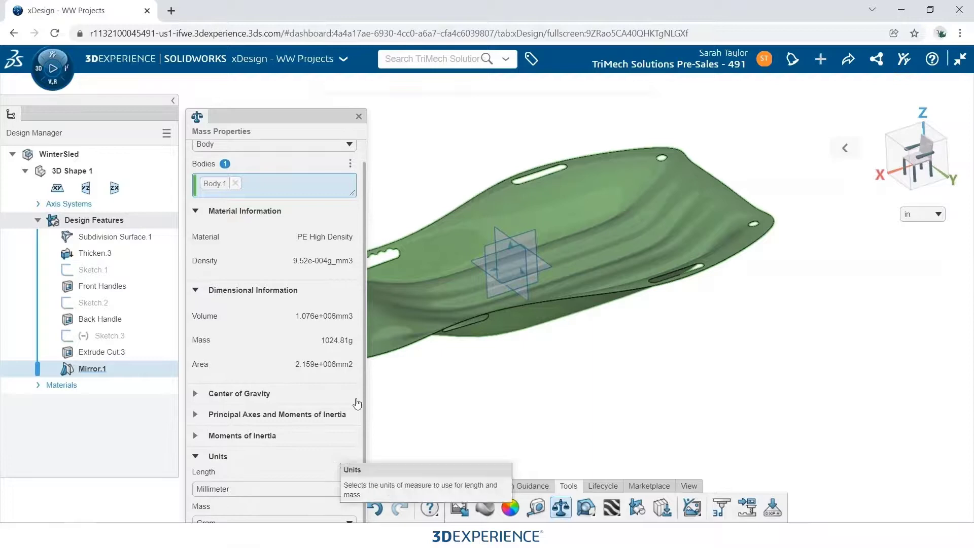
scroll(306, 127, down, 1)
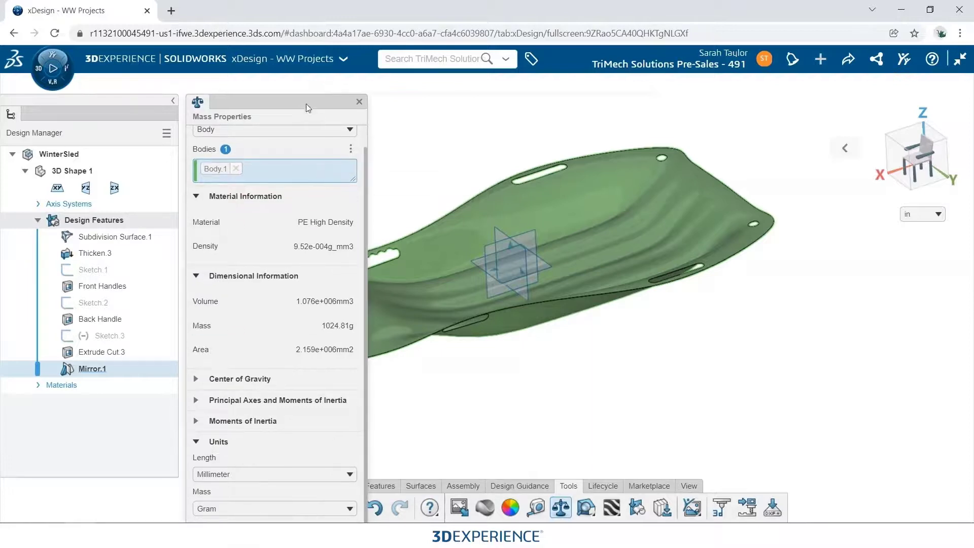
click(268, 508)
click(270, 491)
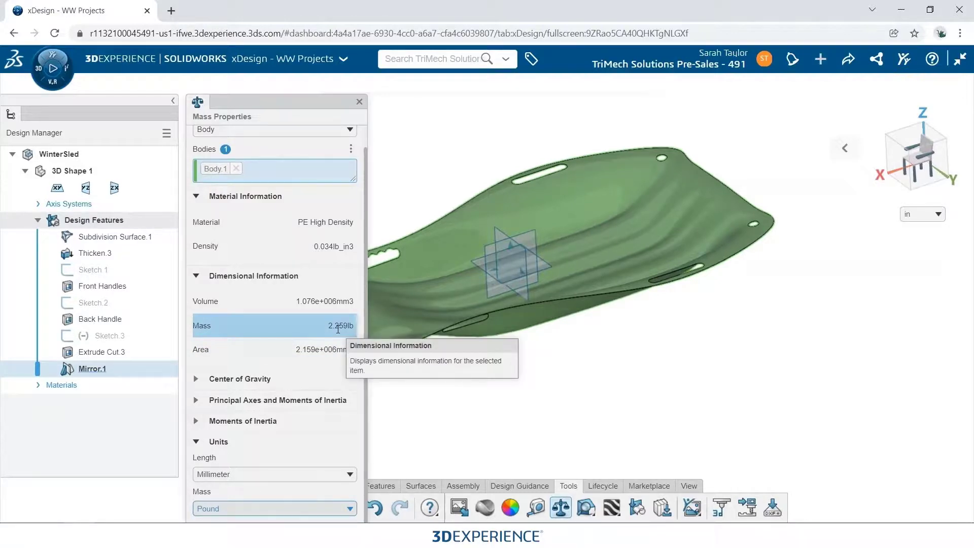
click(359, 103)
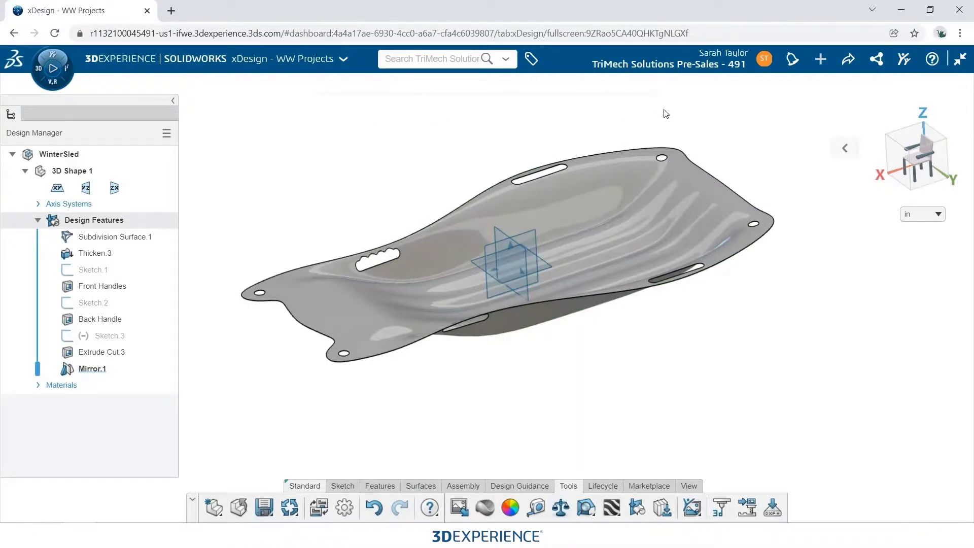
- Share a picture of the sled to the Consumer Products community
click(847, 59)
mouse_move(831, 92)
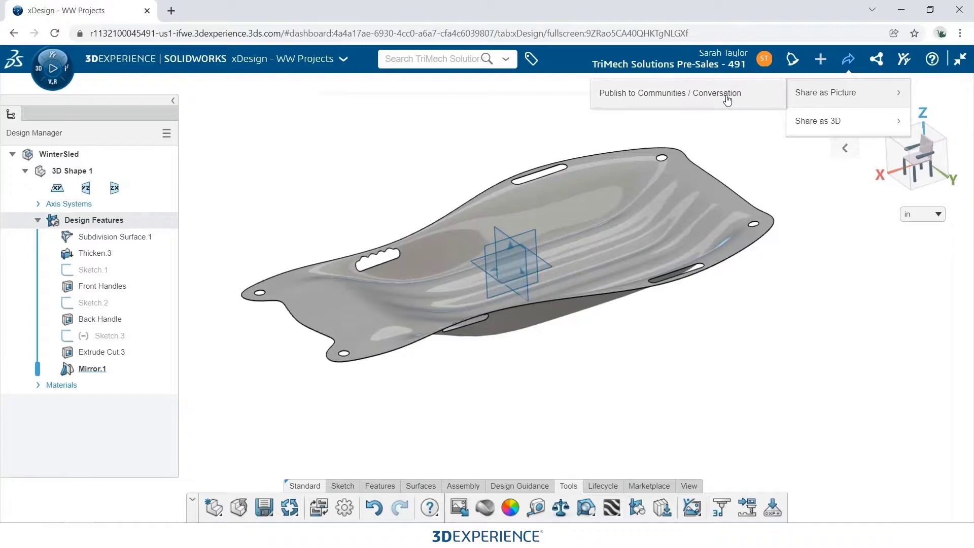
click(763, 101)
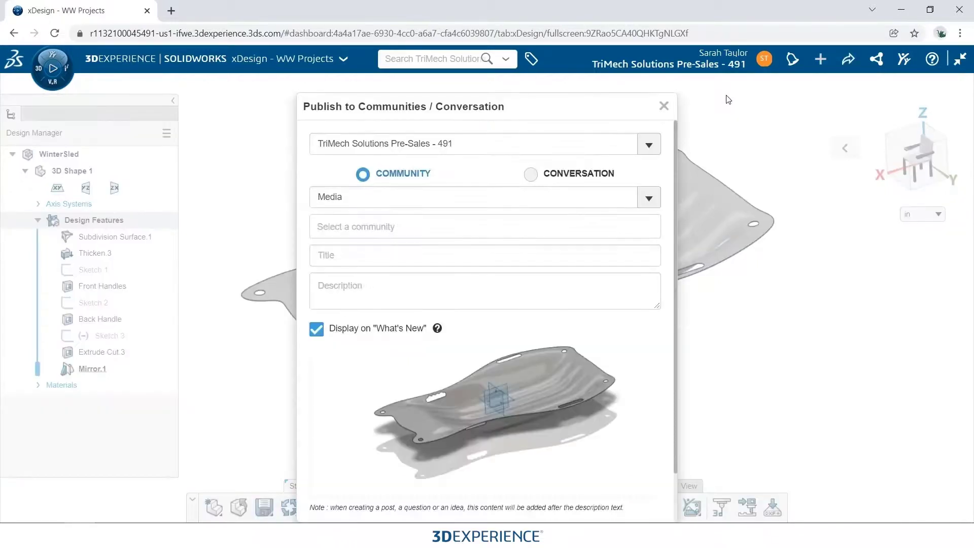
click(622, 227)
click(503, 256)
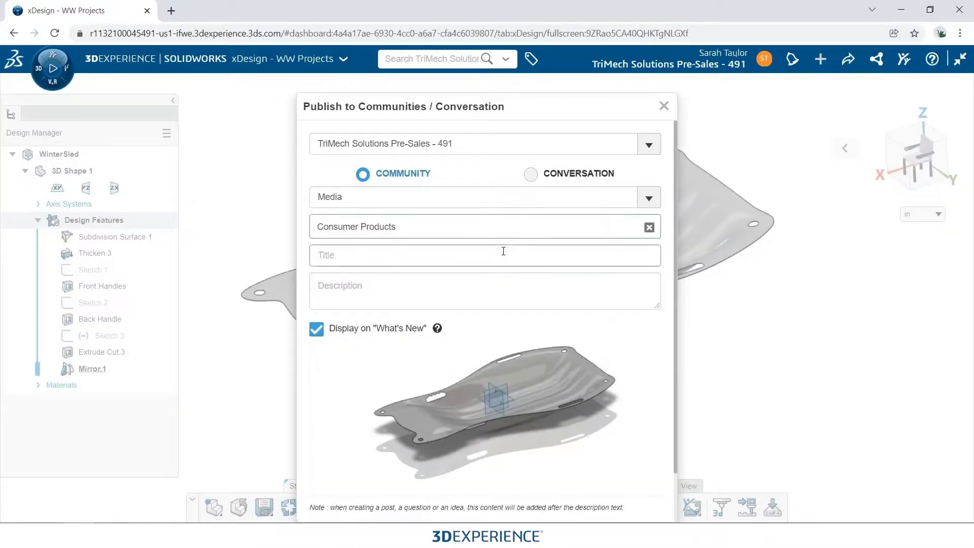
- Describe the post as 'Added handles, rope hop', publish it, and save WinterSled
click(485, 301)
text(A)
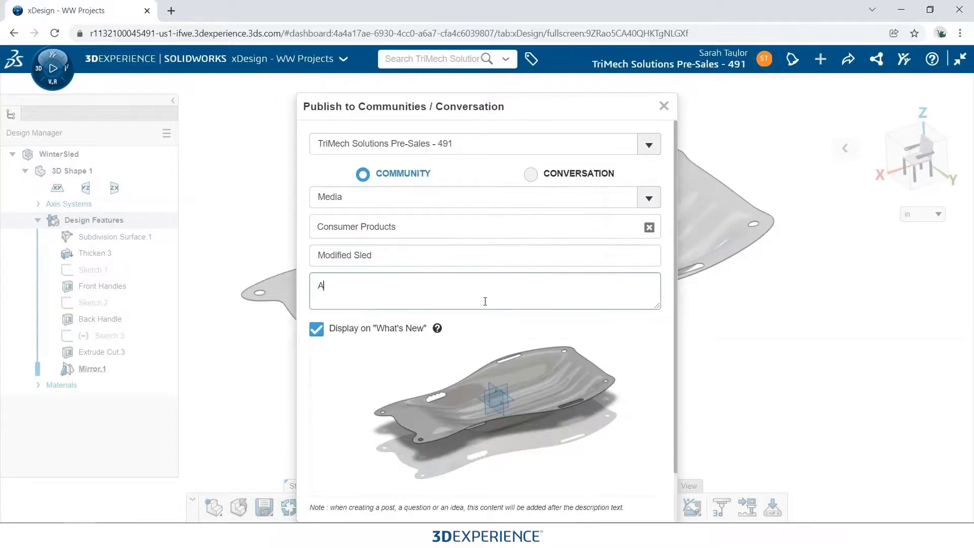
text(dded handles, rope hop)
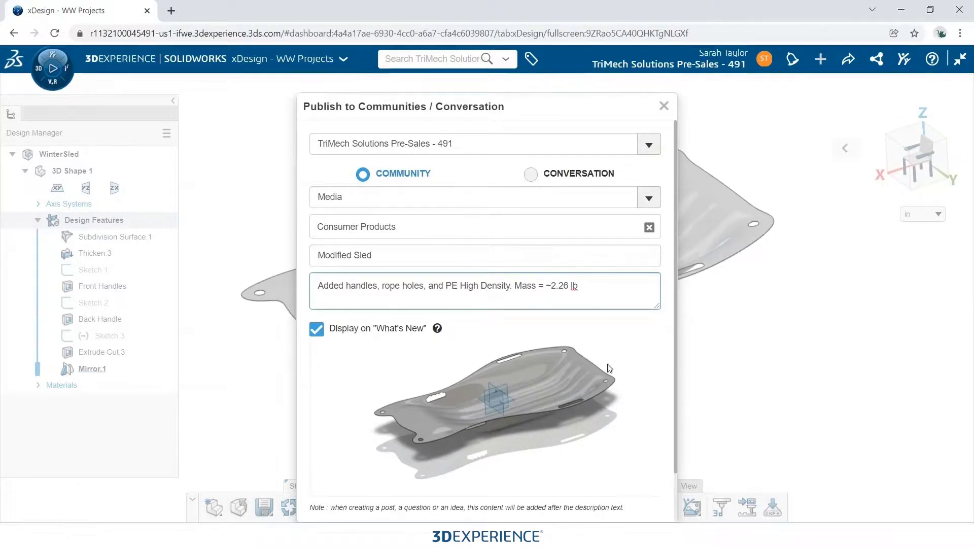
scroll(611, 393, down, 2)
click(594, 501)
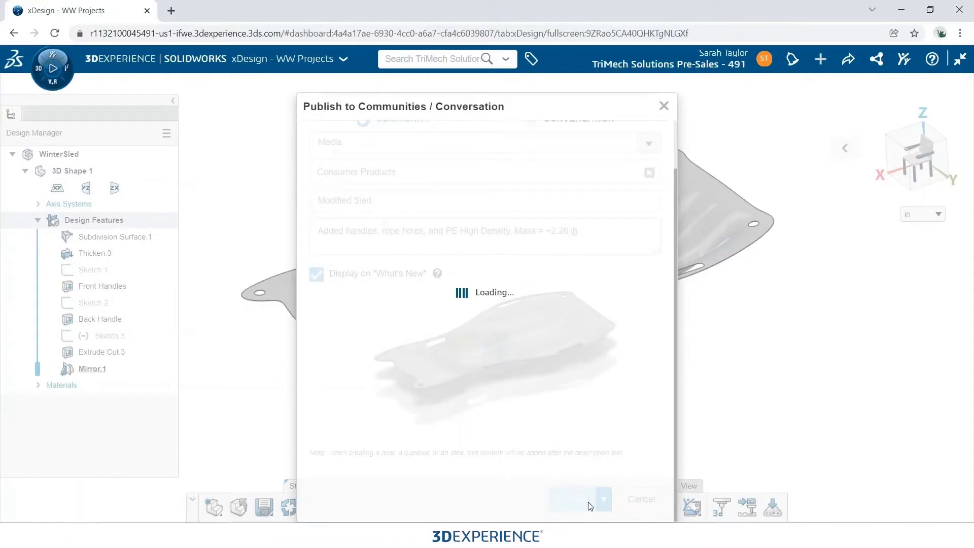
click(262, 509)
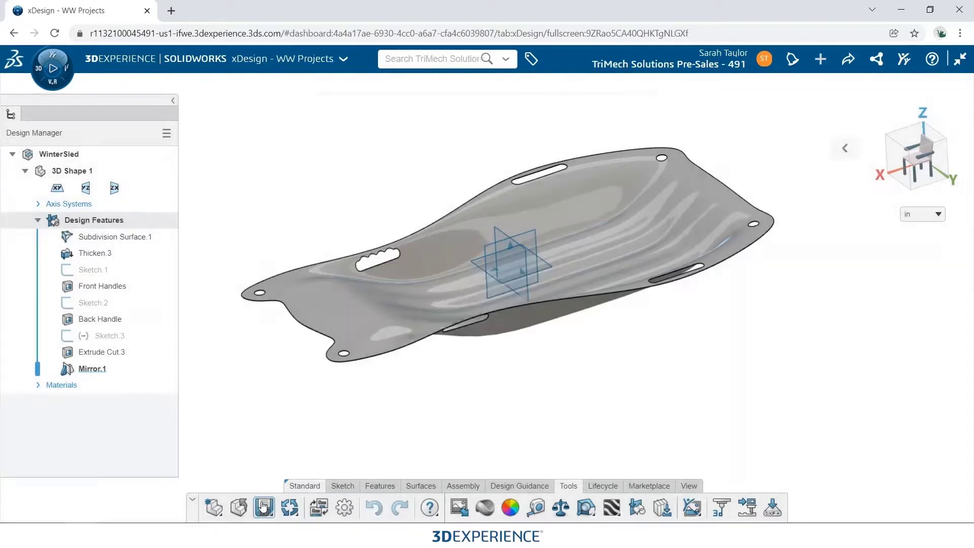
- Unlock WinterSled in the Bookmark Editor and view the Communities feed
click(952, 73)
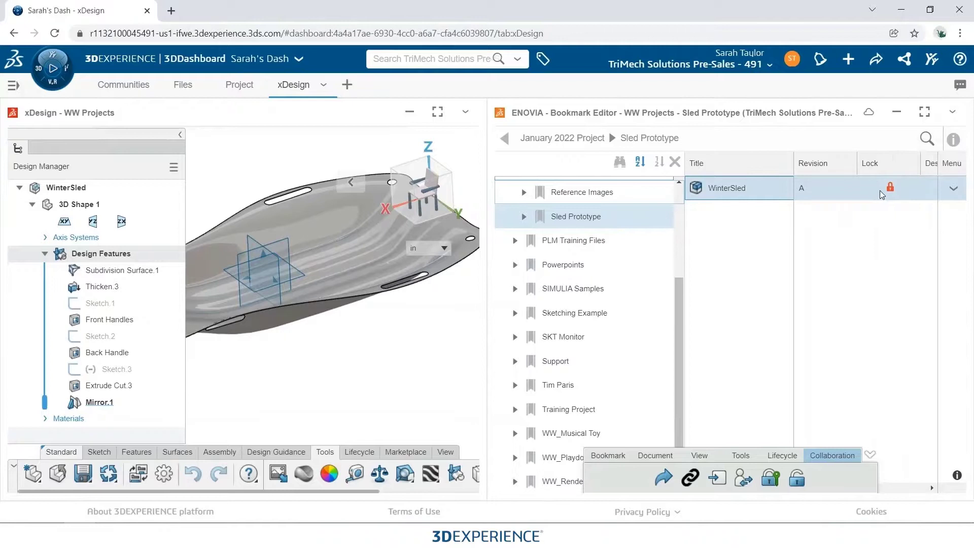
click(800, 483)
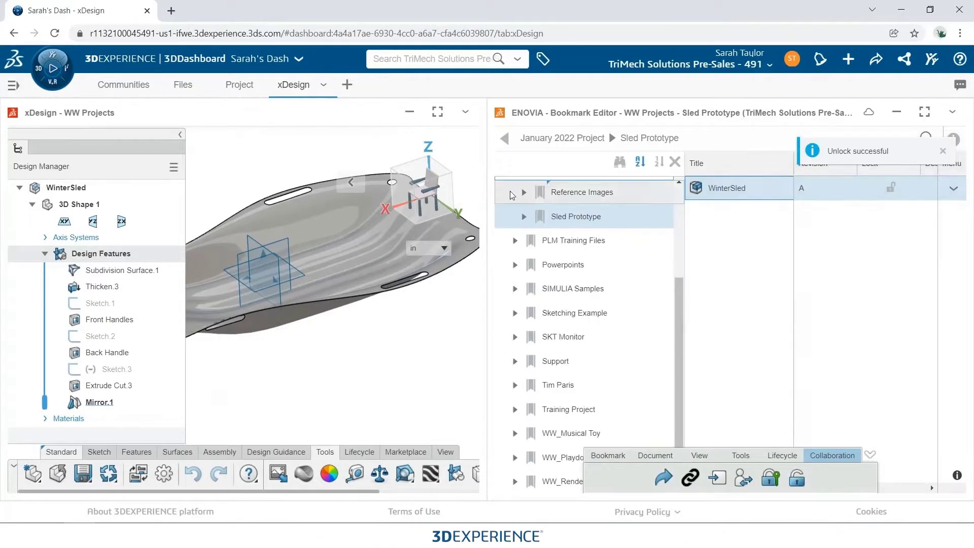
click(116, 84)
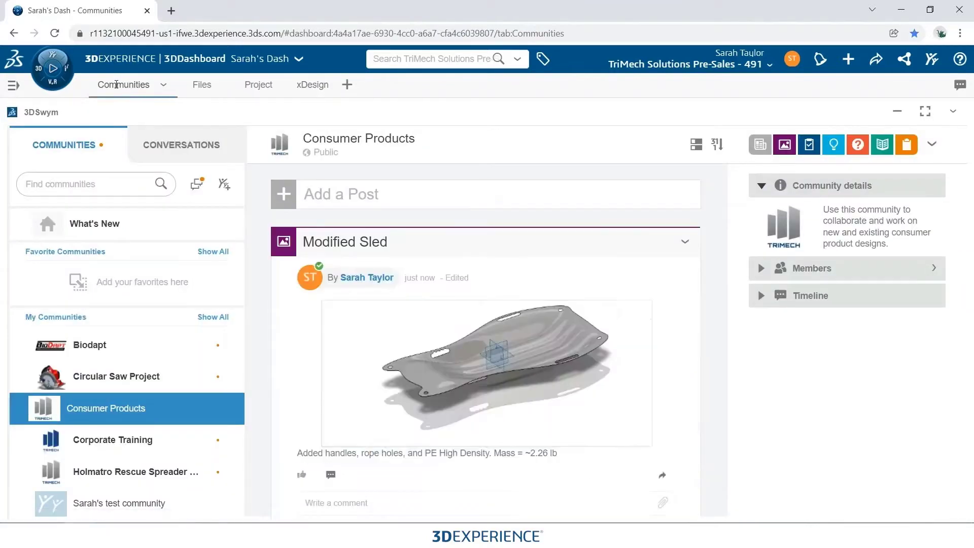